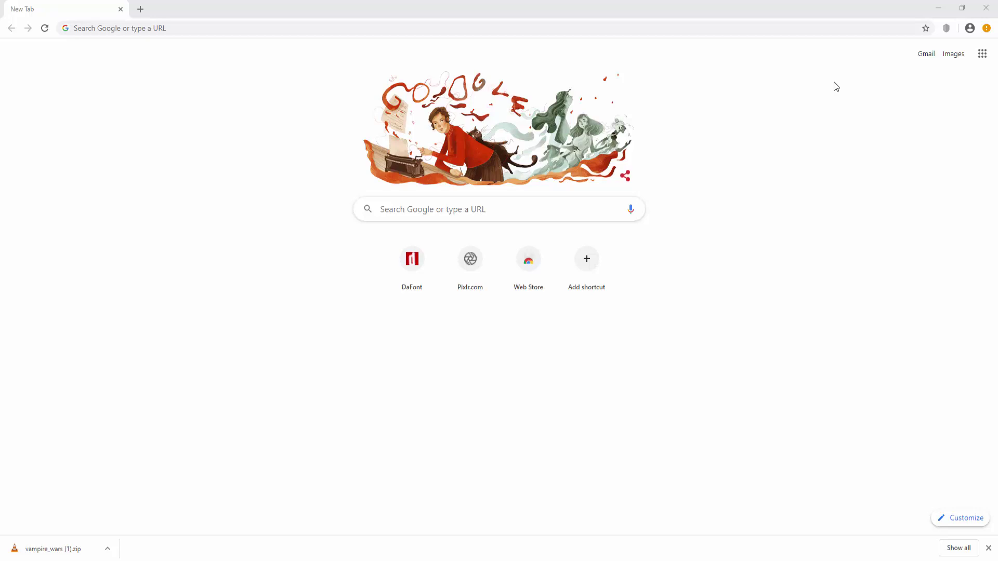
Step: Load pixlr.com in Chrome and open the advanced Pixlr E editor
{"action": "left_click", "coordinate": [775, 28]}
{"action": "type", "text": "pixlr"}
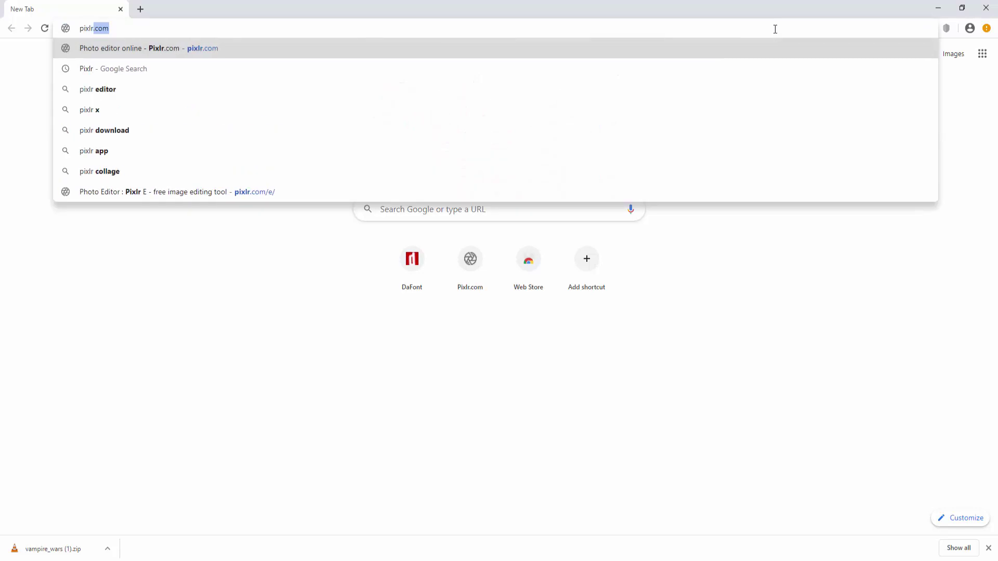
{"action": "key", "text": "Return"}
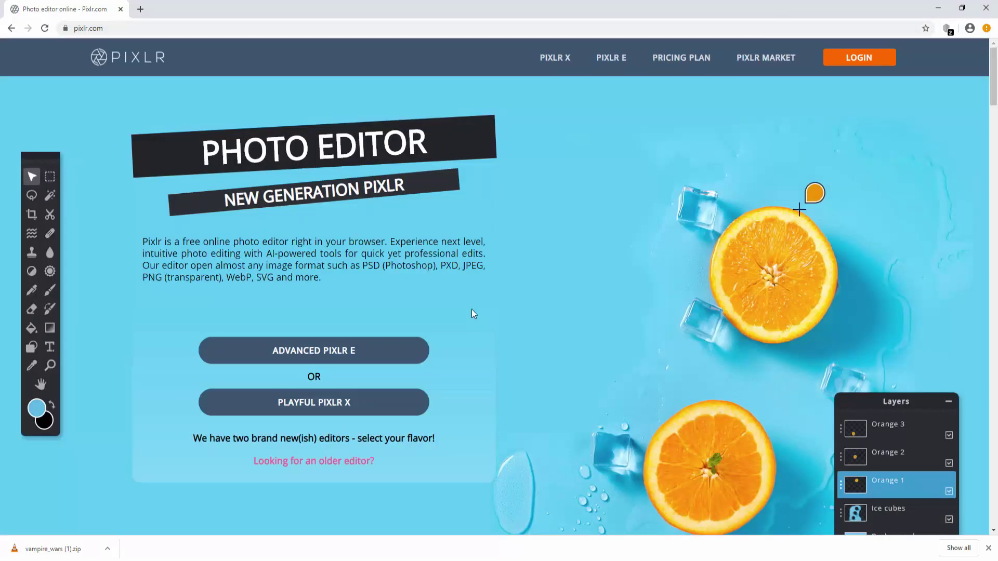
{"action": "left_click", "coordinate": [314, 351]}
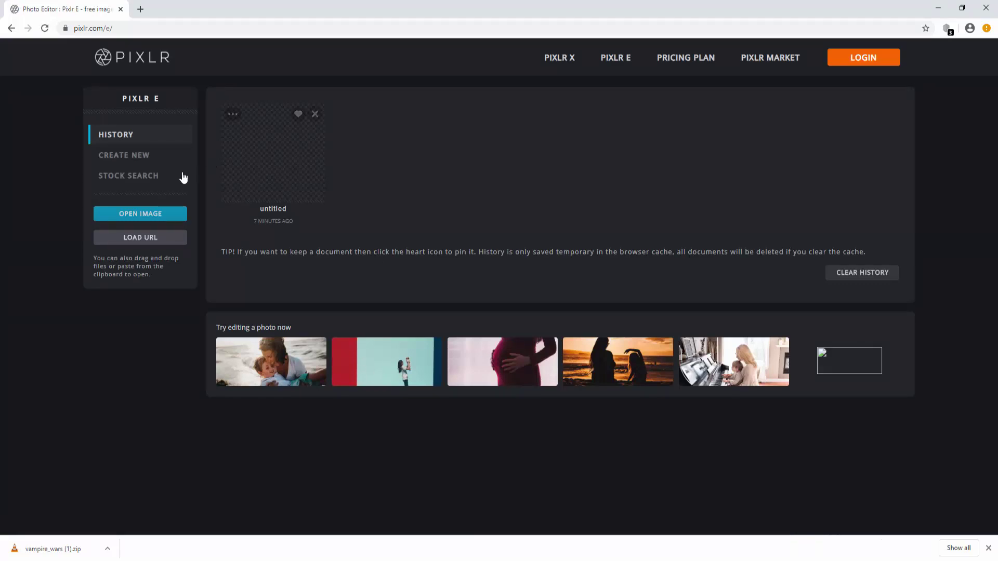
Step: Create a new 800 × 800 px image from the Web small preset with a transparent background
{"action": "left_click", "coordinate": [127, 157]}
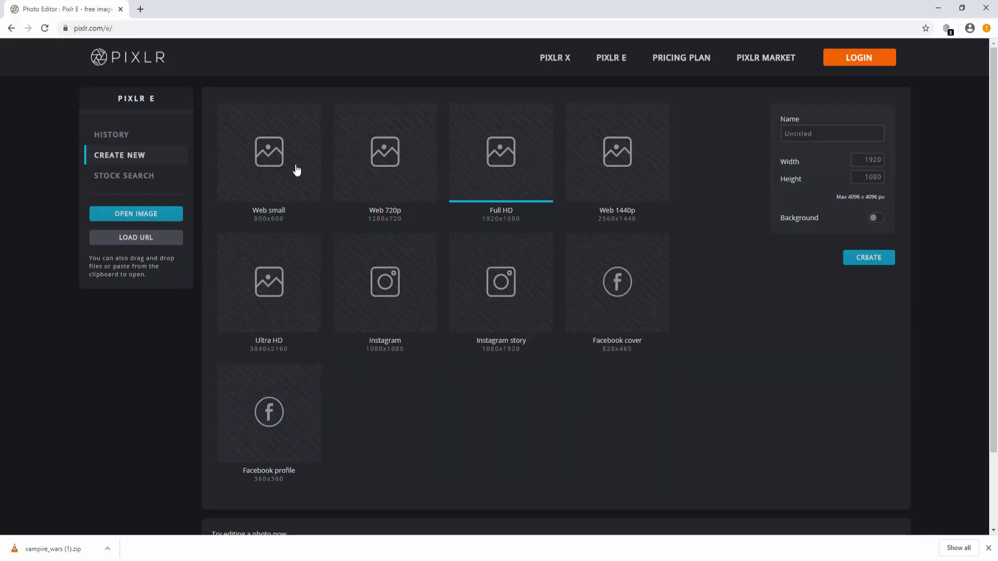
{"action": "left_click", "coordinate": [303, 201]}
{"action": "double_click", "coordinate": [876, 177]}
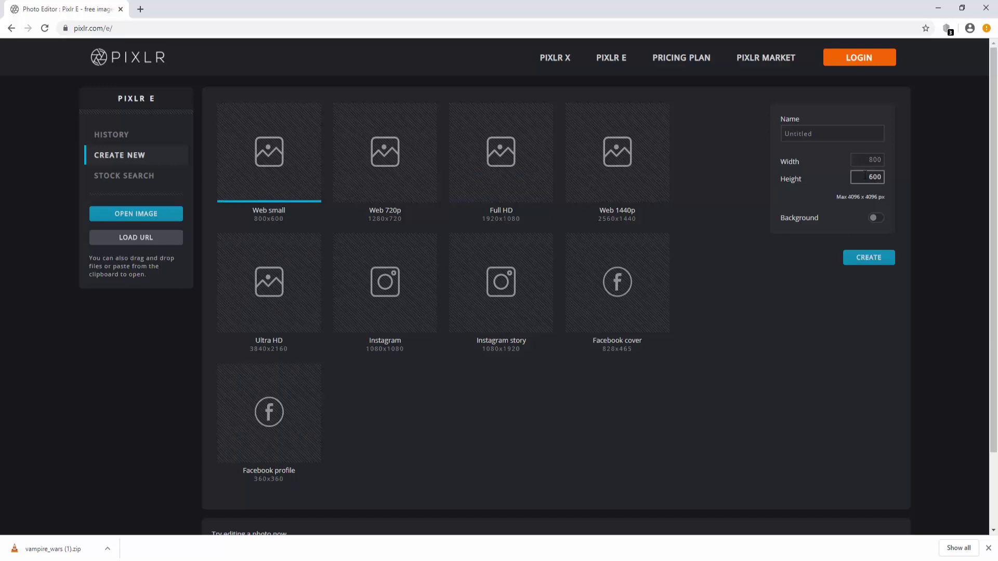
{"action": "type", "text": "800"}
{"action": "left_click", "coordinate": [795, 345]}
{"action": "left_click", "coordinate": [879, 219]}
{"action": "left_click", "coordinate": [884, 223]}
{"action": "left_click", "coordinate": [883, 258]}
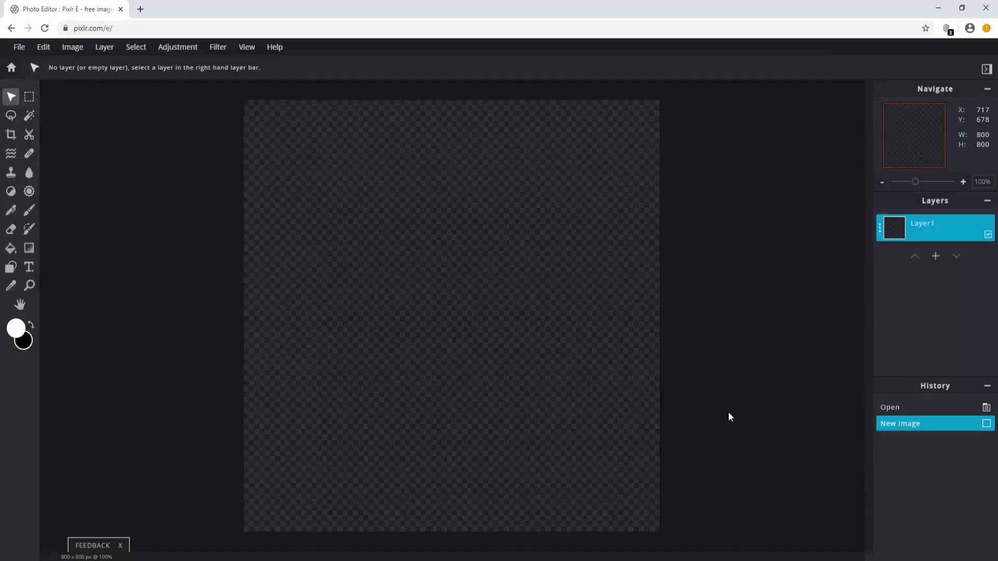
{"action": "left_click", "coordinate": [691, 339]}
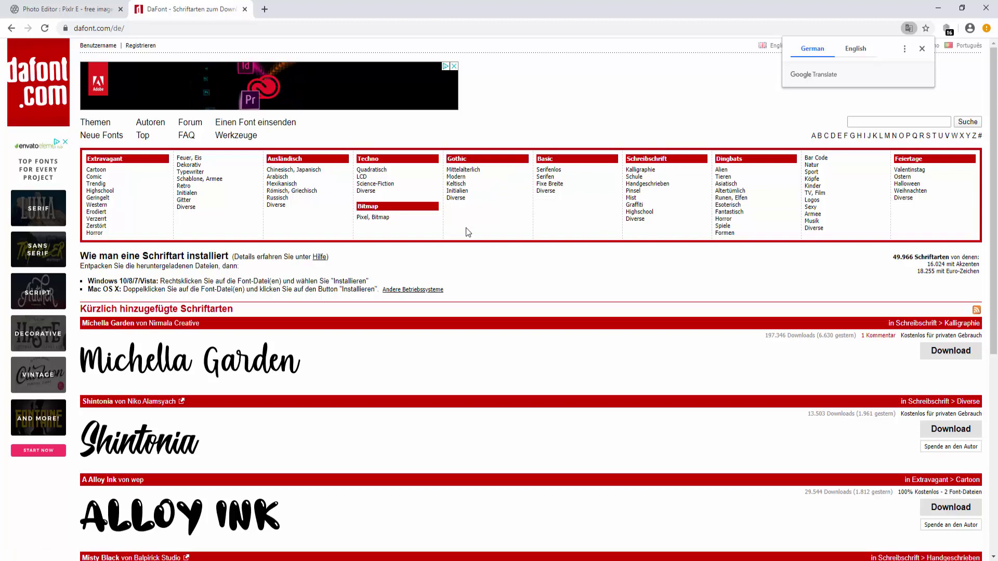
Step: Browse DaFont's Gothic > Modern fonts down to Vampire Wars, then close the DaFont tab
{"action": "left_click", "coordinate": [460, 178]}
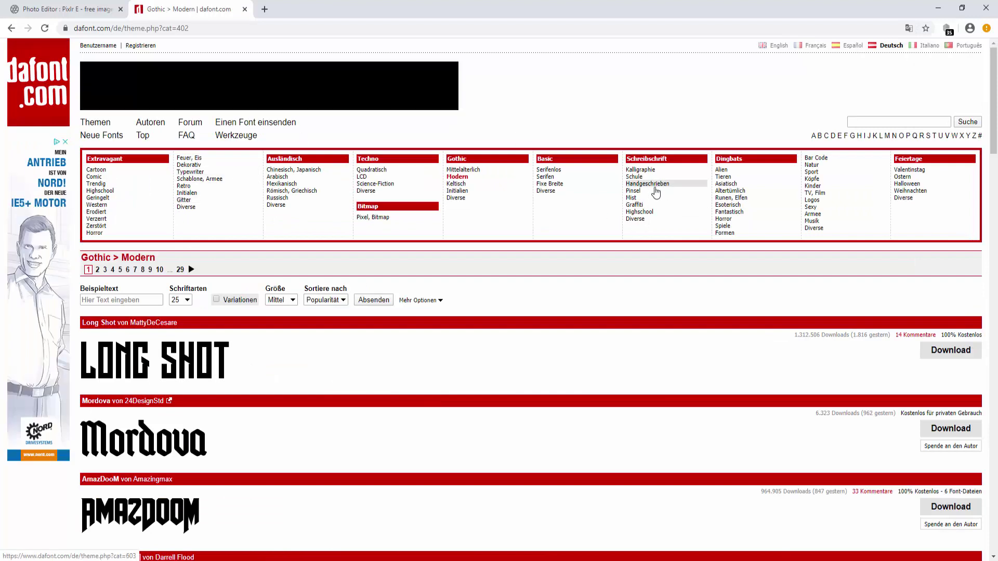
{"action": "scroll", "coordinate": [292, 328], "scroll_direction": "down", "scroll_amount": 4}
{"action": "scroll", "coordinate": [298, 326], "scroll_direction": "down", "scroll_amount": 1}
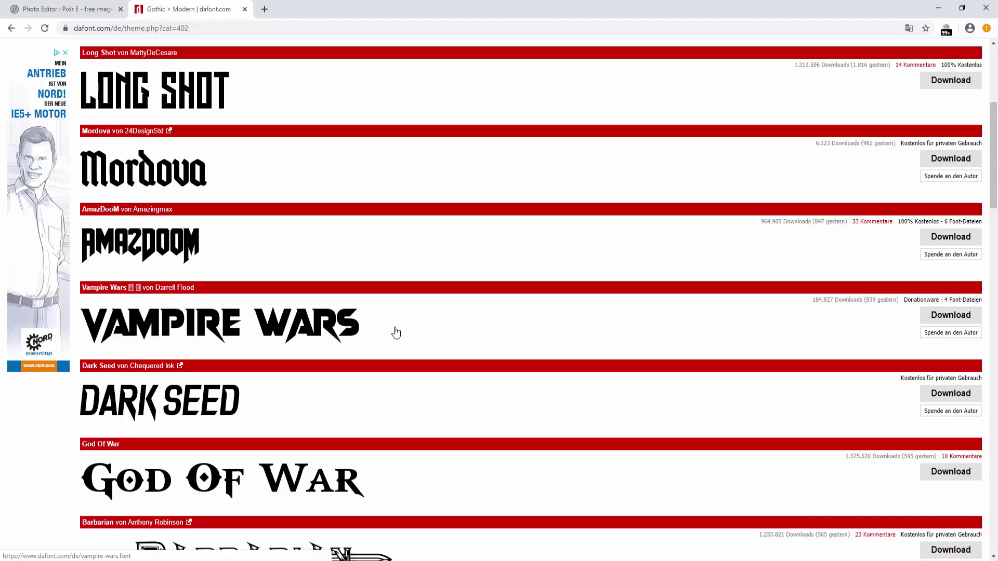
{"action": "key", "text": "ctrl+w"}
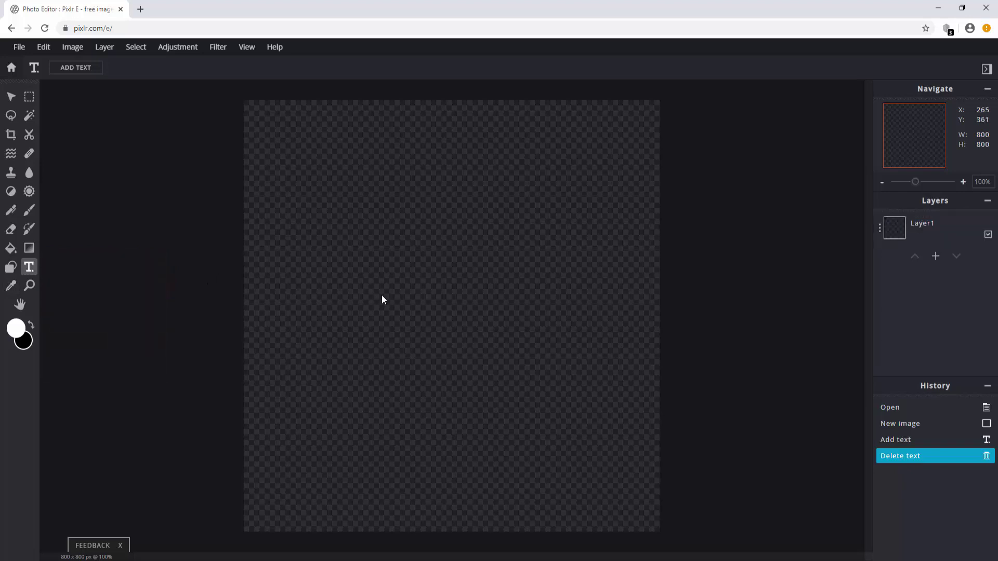
Step: Add a text layer whose placeholder is replaced with a capital R
{"action": "left_click", "coordinate": [355, 303]}
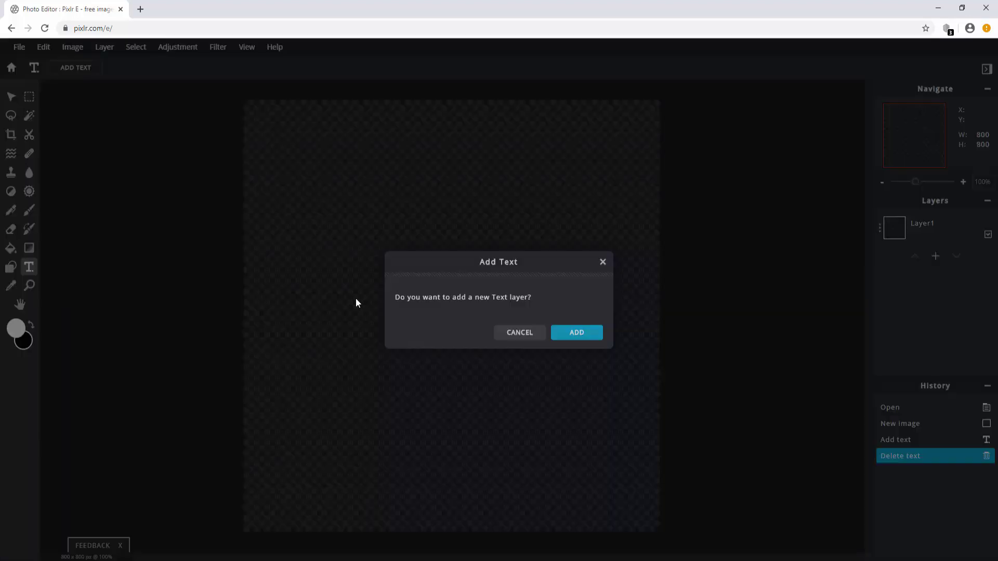
{"action": "left_click", "coordinate": [577, 333]}
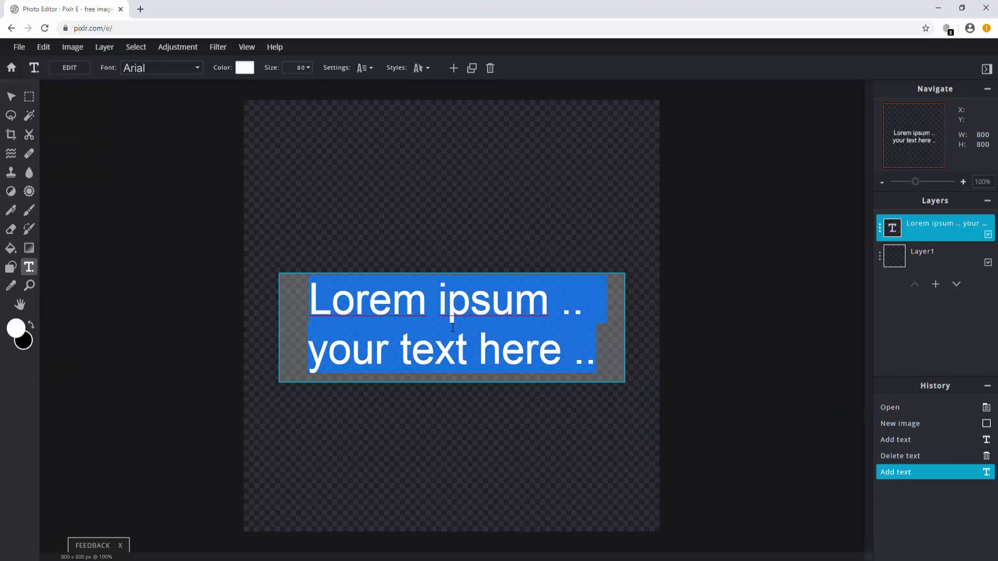
{"action": "key", "text": "BackSpace"}
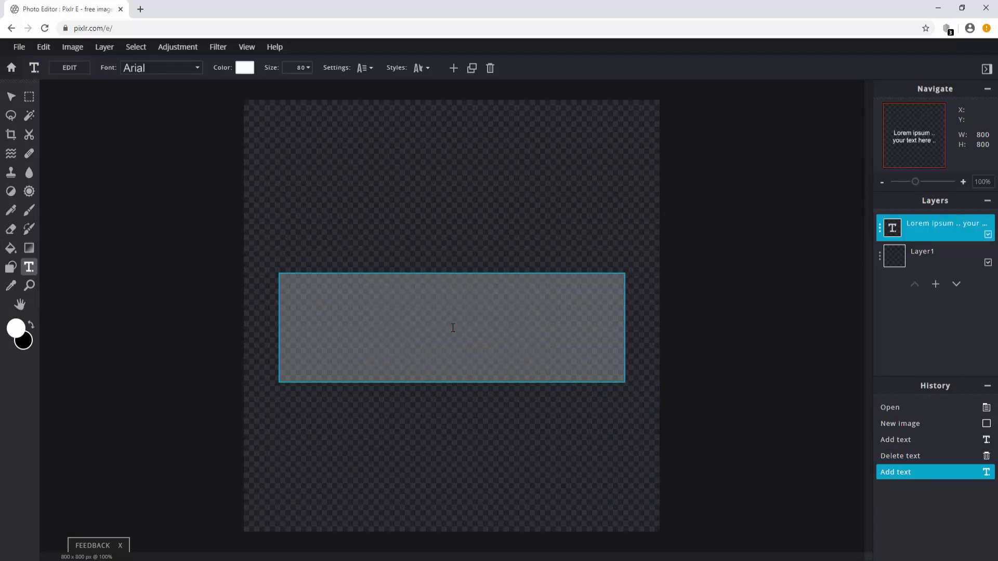
{"action": "type", "text": "R"}
Step: Set the R in the Vampire Wars font, loaded as a local font
{"action": "double_click", "coordinate": [472, 310]}
{"action": "left_click", "coordinate": [161, 68]}
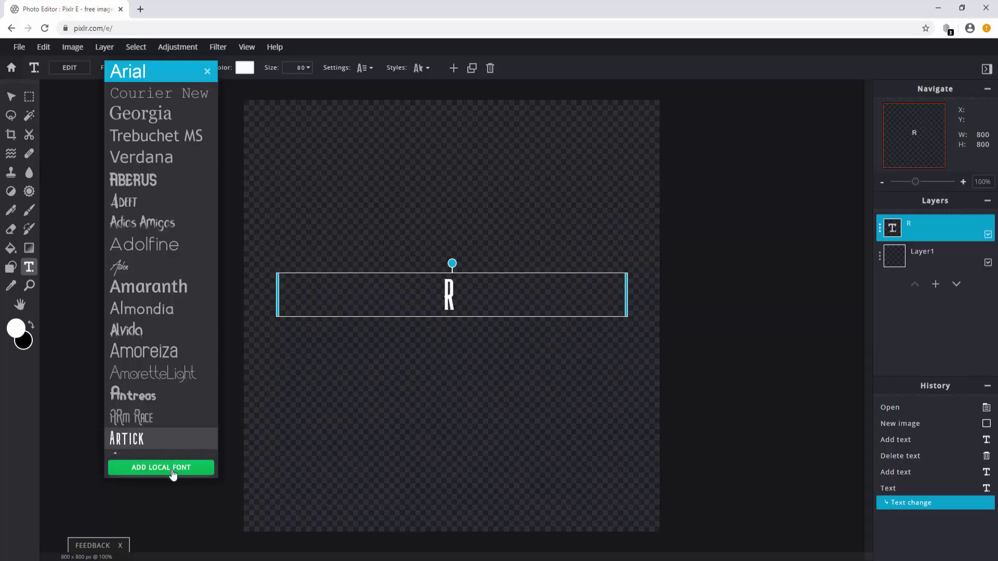
{"action": "left_click", "coordinate": [200, 469]}
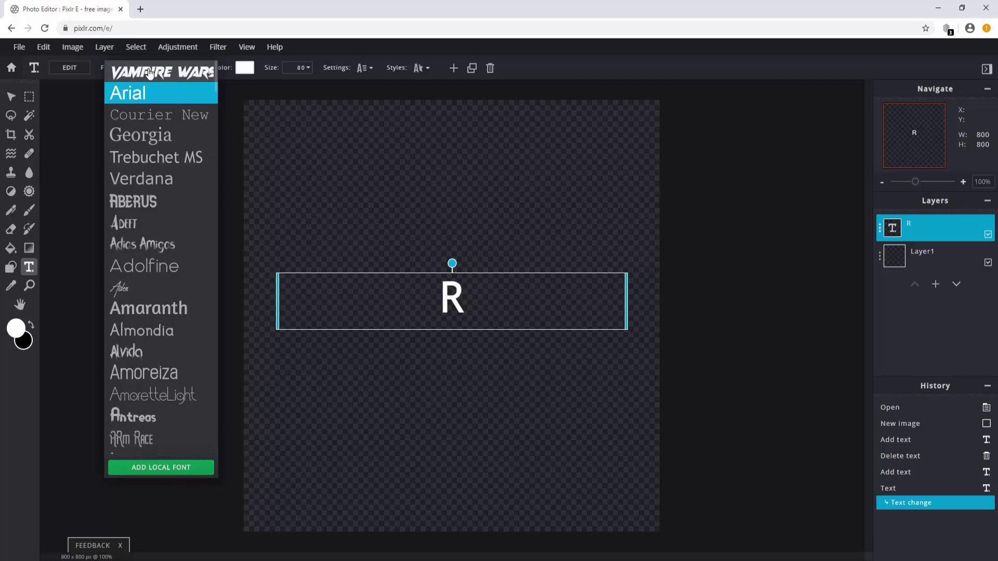
{"action": "left_click", "coordinate": [168, 75]}
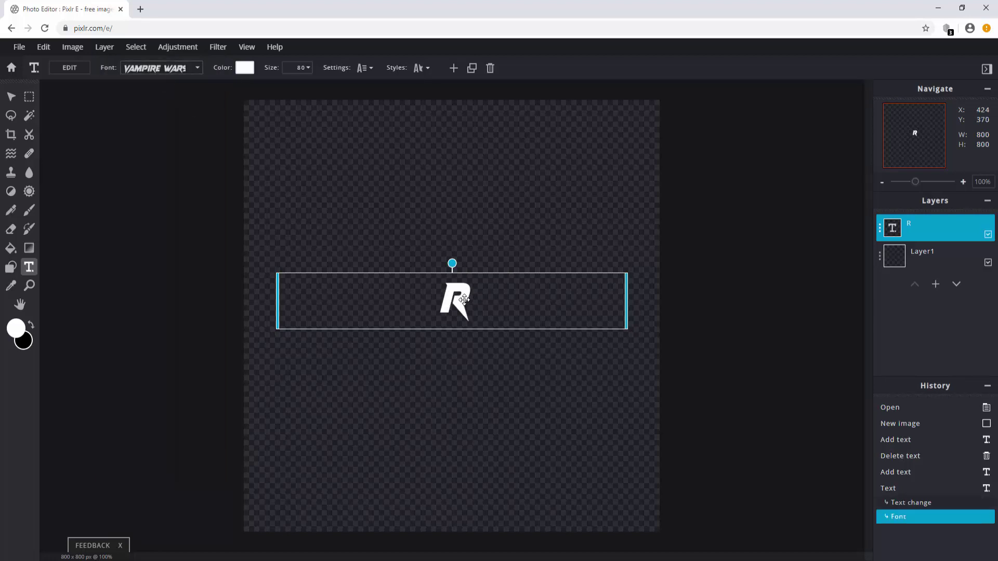
Step: Enlarge the R to size 500 and drag it to the centre of the canvas
{"action": "left_click", "coordinate": [304, 76]}
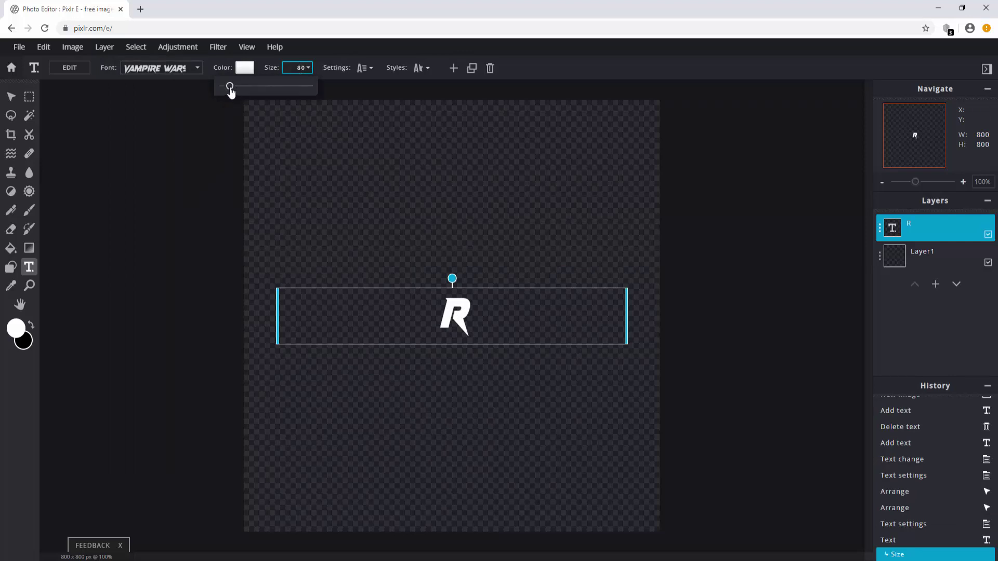
{"action": "left_click_drag", "start_coordinate": [230, 87], "coordinate": [267, 89]}
{"action": "left_click_drag", "start_coordinate": [453, 462], "coordinate": [453, 312]}
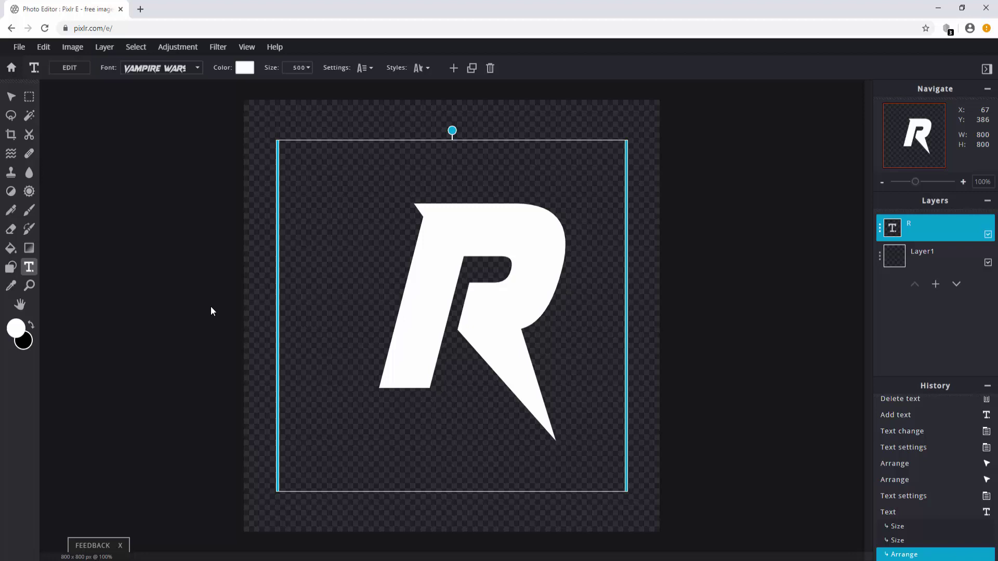
{"action": "left_click", "coordinate": [232, 327]}
{"action": "left_click", "coordinate": [502, 321]}
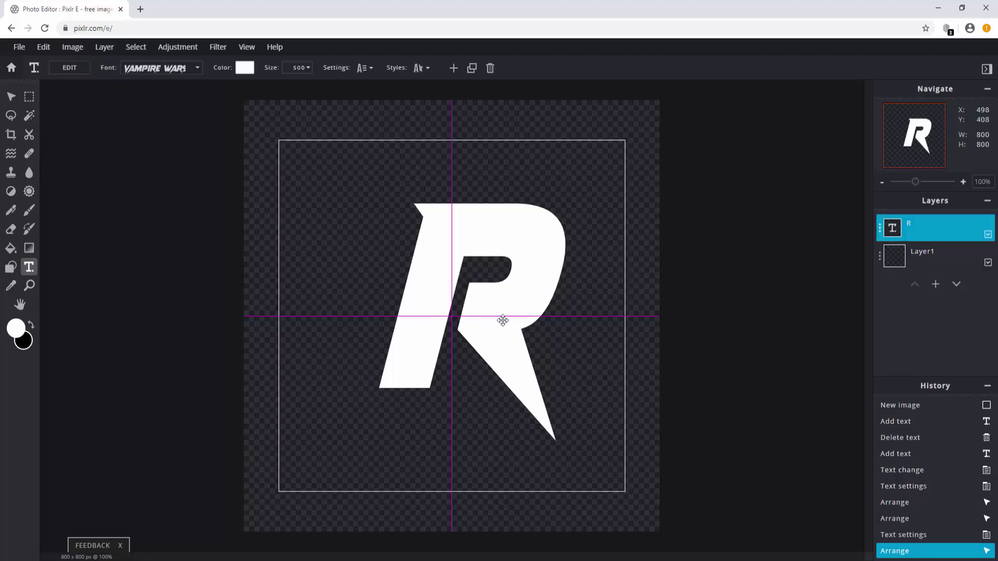
{"action": "left_click", "coordinate": [657, 283]}
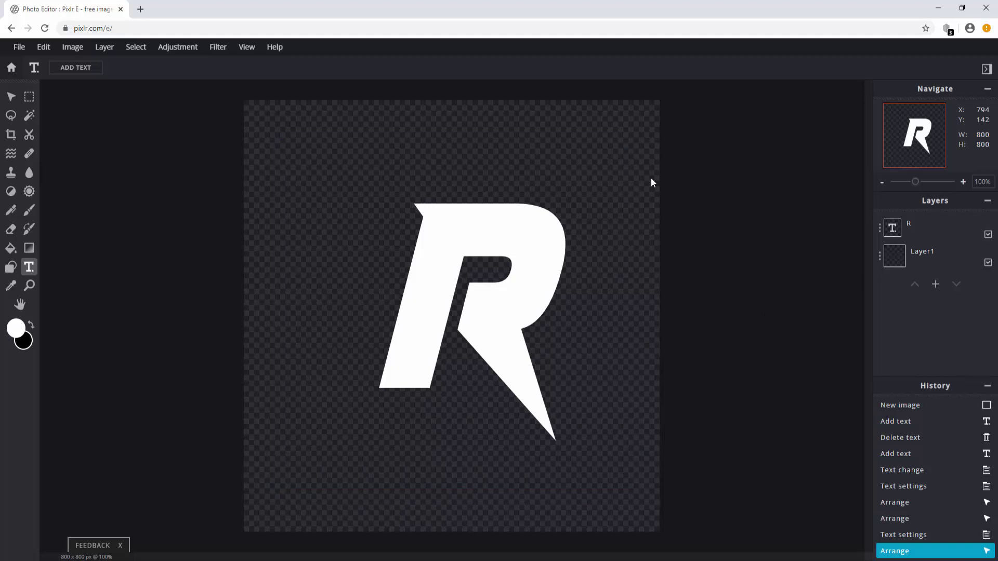
{"action": "left_click", "coordinate": [527, 308]}
{"action": "left_click_drag", "start_coordinate": [528, 307], "coordinate": [509, 305]}
{"action": "left_click", "coordinate": [745, 306]}
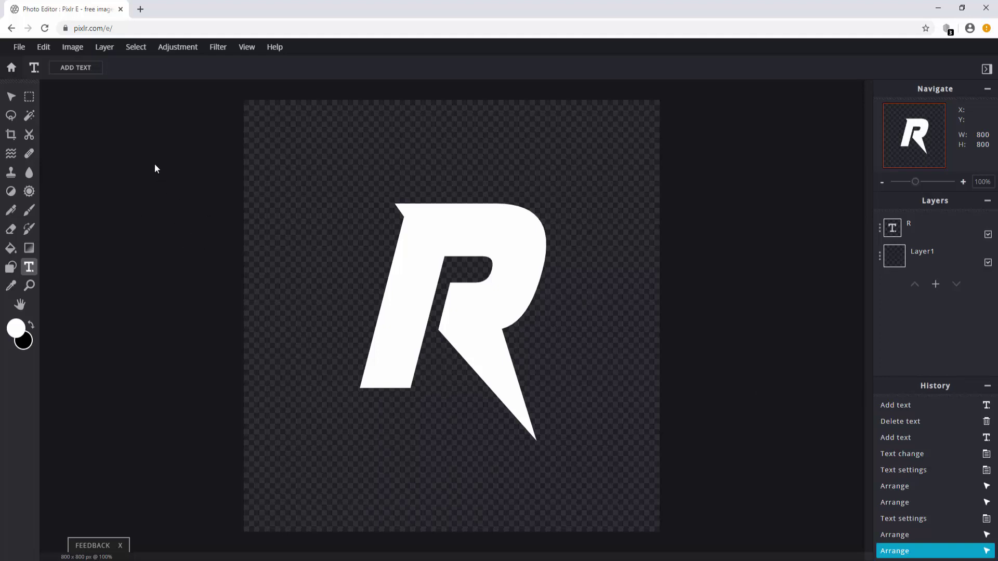
Step: Search Google Images for 'Blue Texture', preview a wallpaper, then close the search tab
{"action": "left_click", "coordinate": [139, 10]}
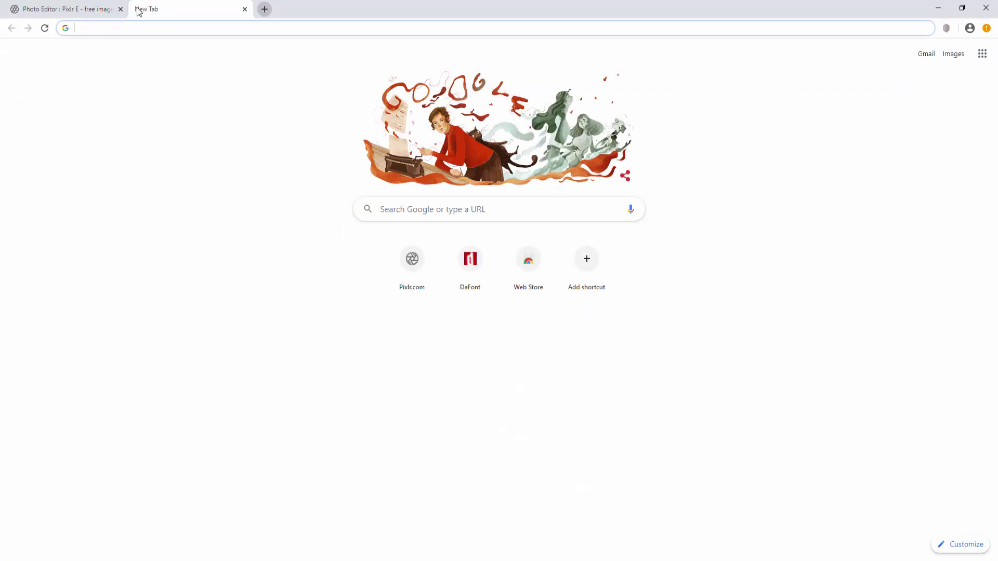
{"action": "type", "text": "Blue Textur"}
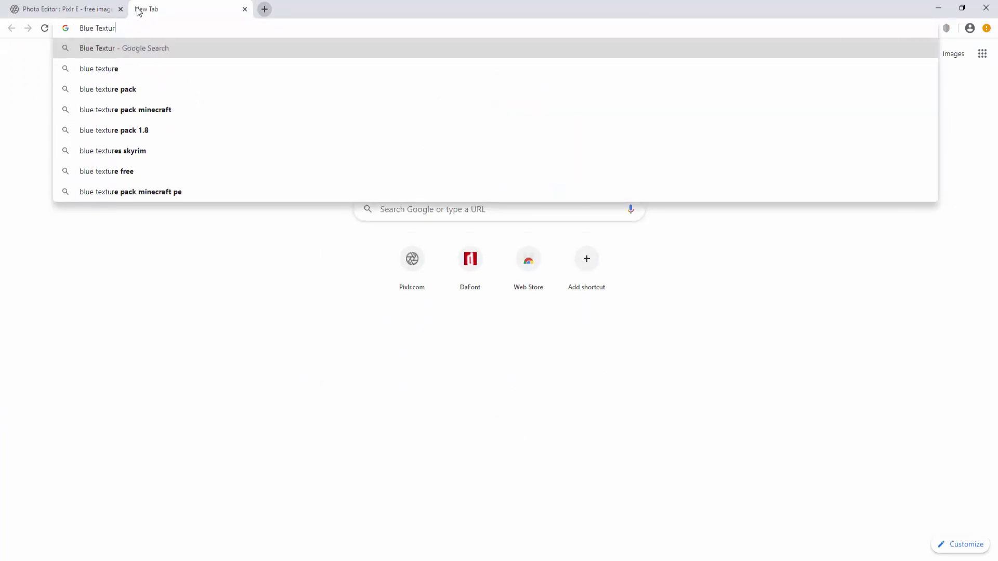
{"action": "type", "text": "e"}
{"action": "key", "text": "Return"}
{"action": "left_click", "coordinate": [141, 98]}
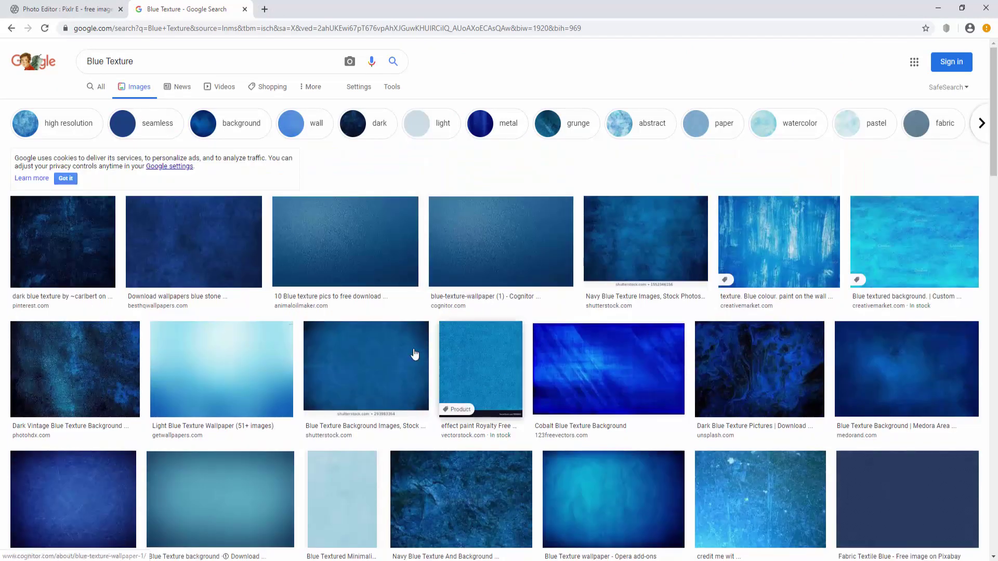
{"action": "left_click", "coordinate": [378, 320]}
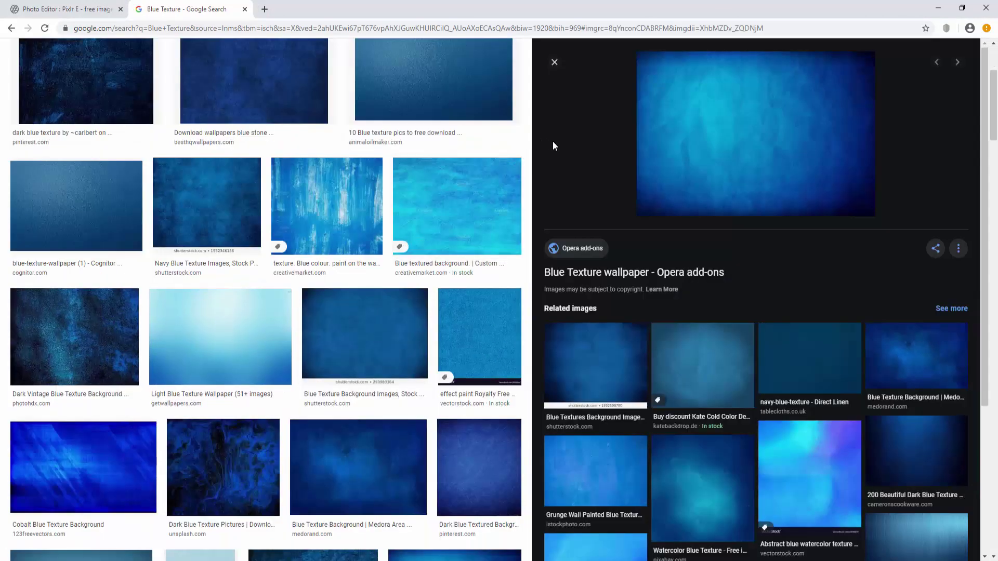
{"action": "key", "text": "ctrl+w"}
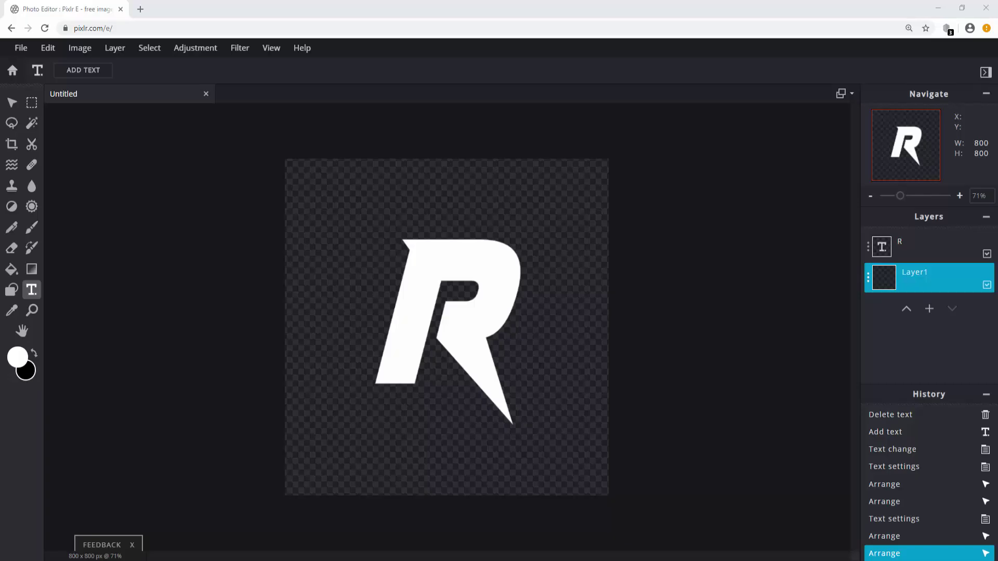
Step: Drag texture.jpg onto the canvas and add it as a new layer in this document
{"action": "left_click_drag", "start_coordinate": [953, 237], "coordinate": [523, 283]}
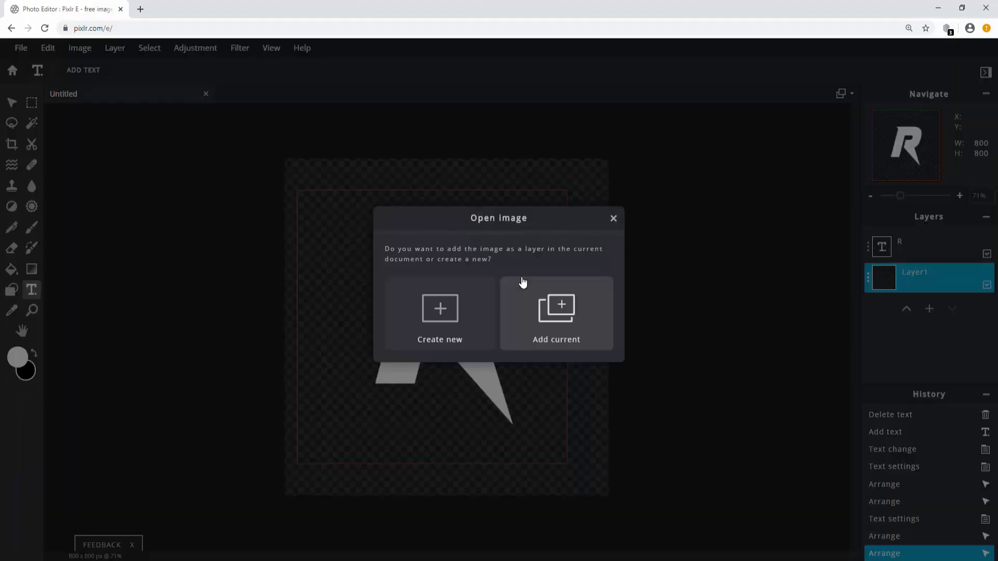
{"action": "left_click", "coordinate": [571, 322]}
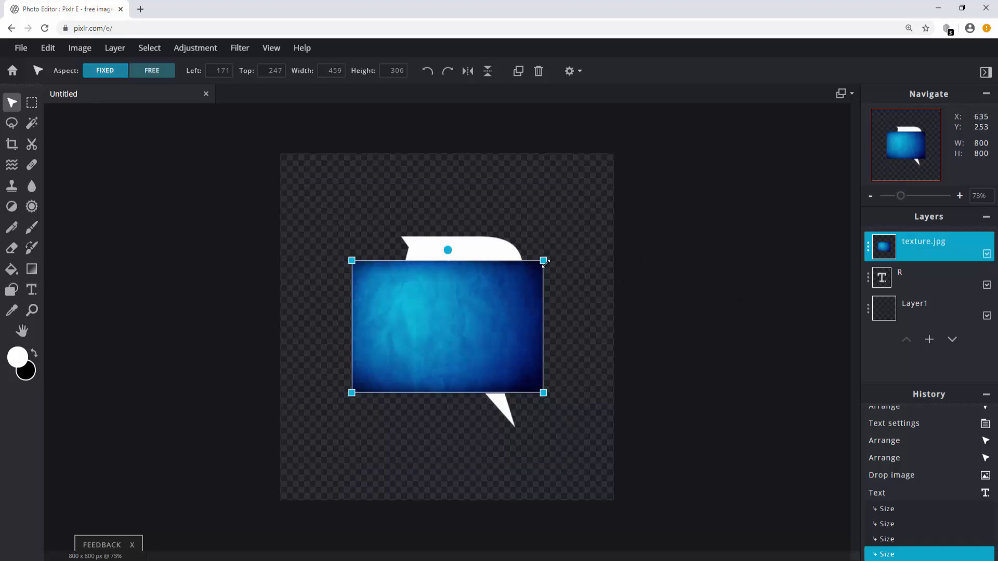
Step: Stretch texture.jpg across the canvas, reposition it and tilt it at an angle over the R
{"action": "key", "text": "shift"}
{"action": "left_click_drag", "start_coordinate": [543, 260], "coordinate": [685, 160]}
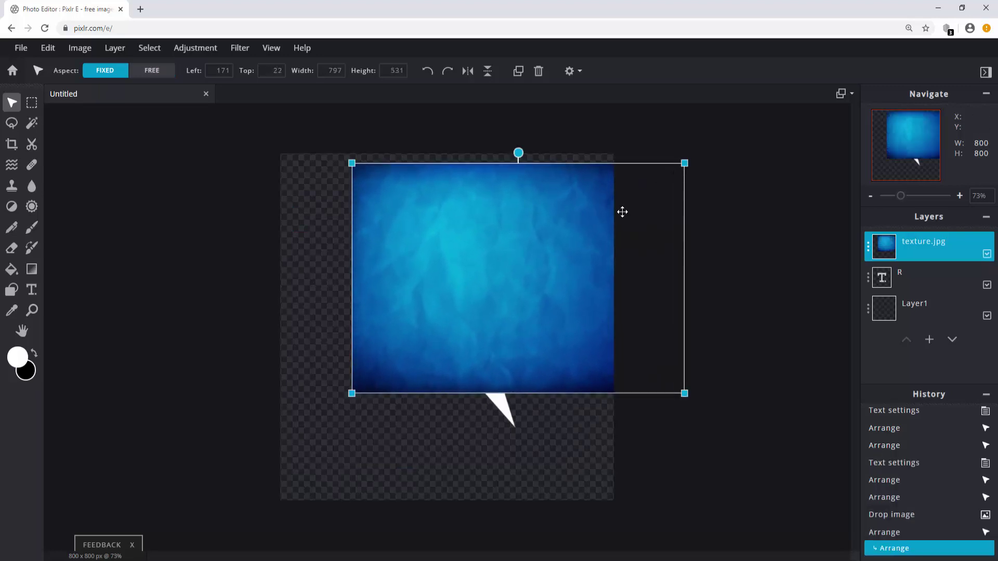
{"action": "left_click_drag", "start_coordinate": [602, 240], "coordinate": [536, 285]}
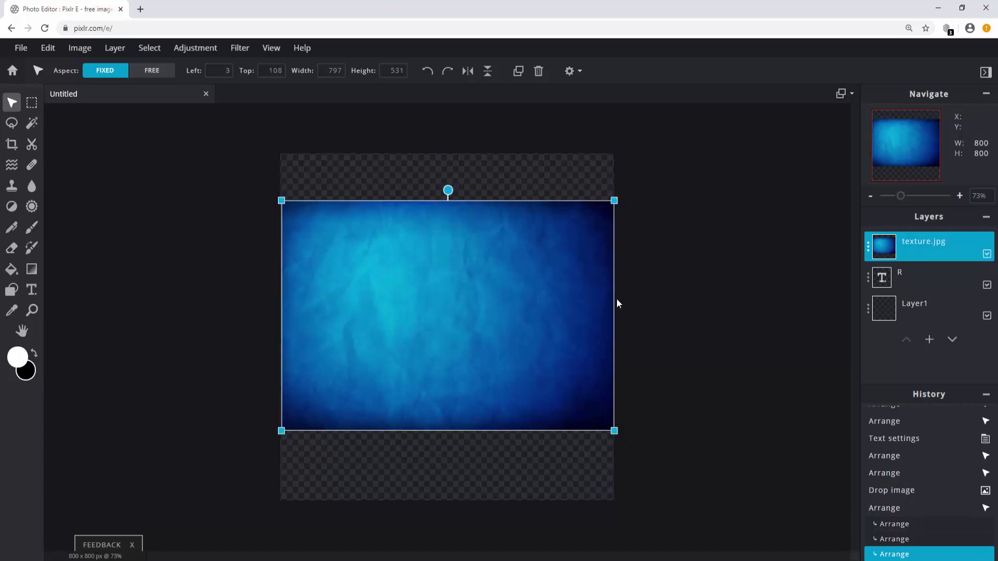
{"action": "left_click_drag", "start_coordinate": [448, 198], "coordinate": [473, 205]}
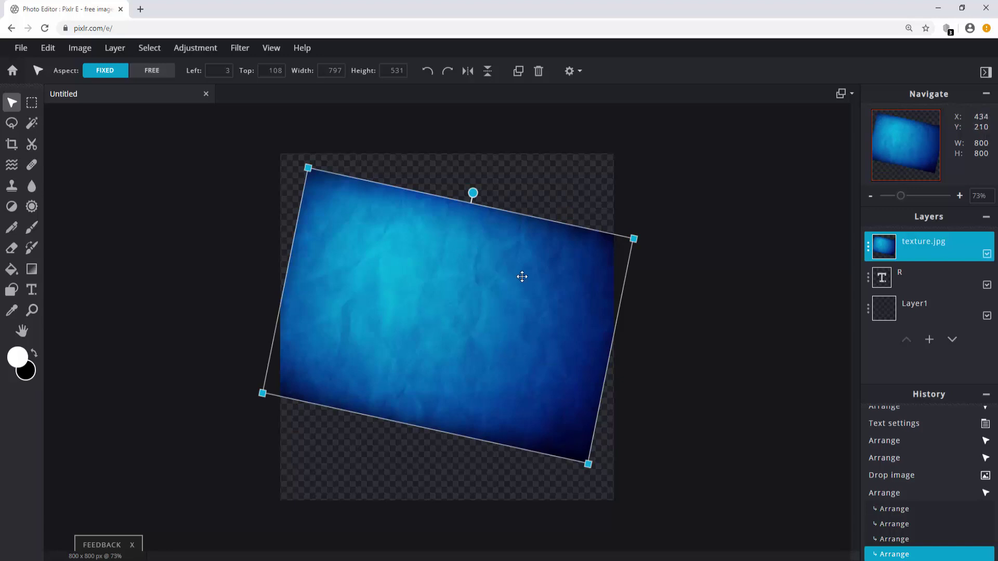
{"action": "left_click", "coordinate": [726, 362]}
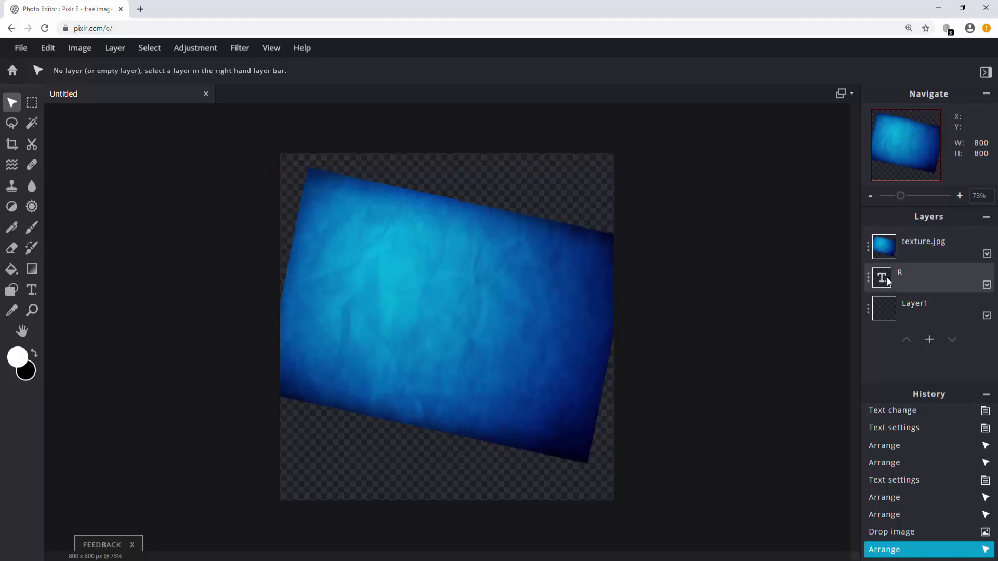
Step: Magic Wand-select the R on its text layer and invert the selection
{"action": "left_click", "coordinate": [902, 274]}
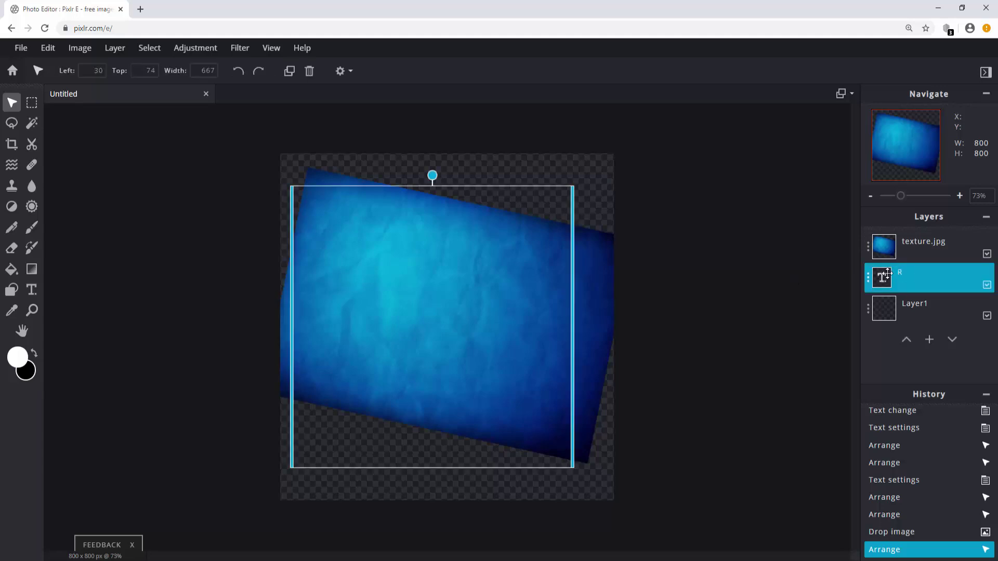
{"action": "left_click", "coordinate": [31, 126]}
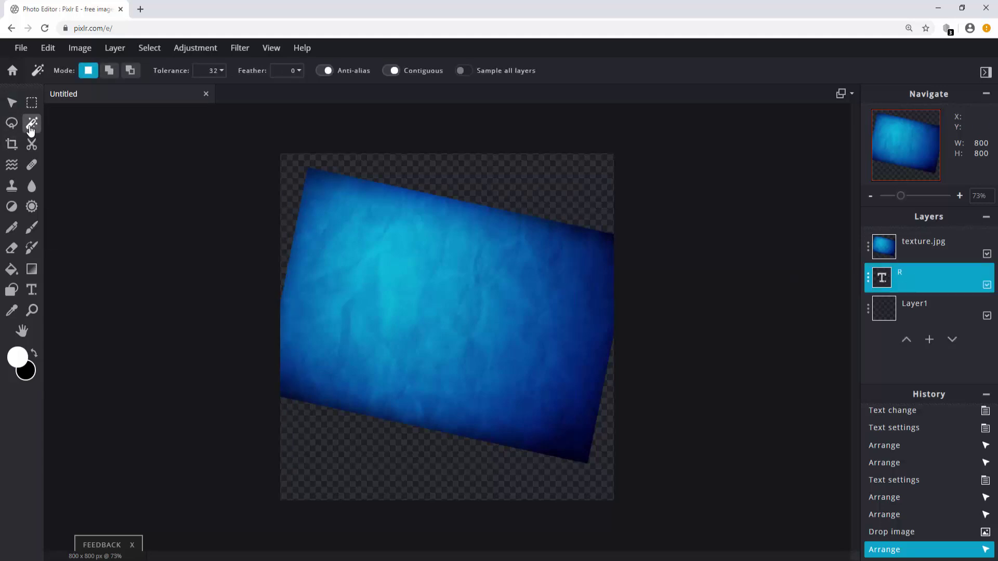
{"action": "left_click", "coordinate": [447, 301]}
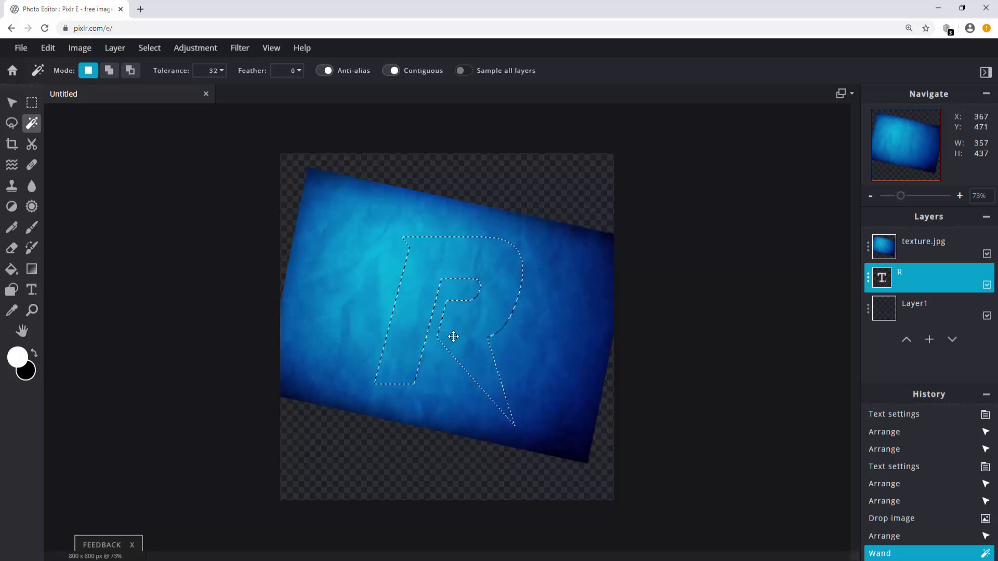
{"action": "right_click", "coordinate": [500, 296]}
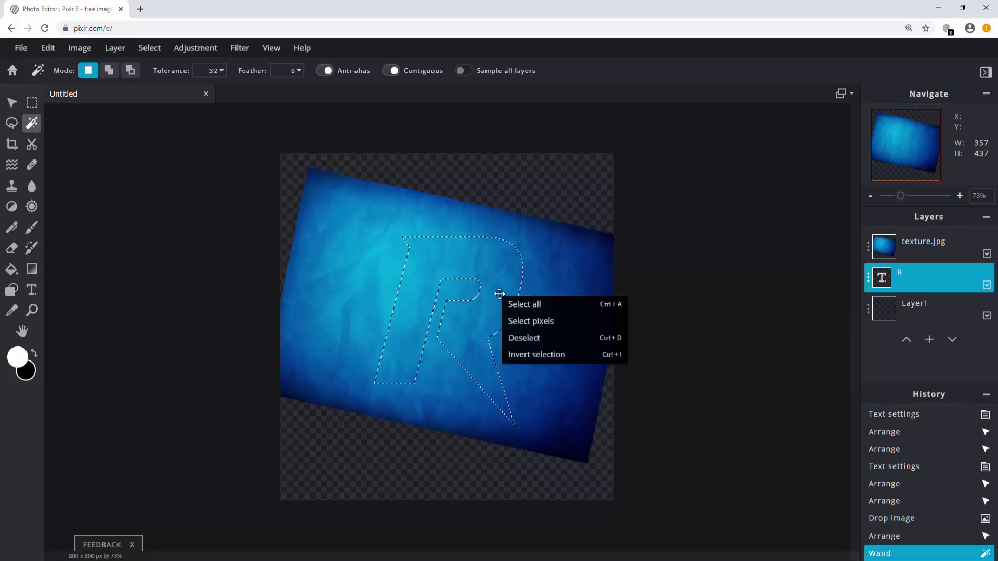
{"action": "left_click", "coordinate": [519, 359]}
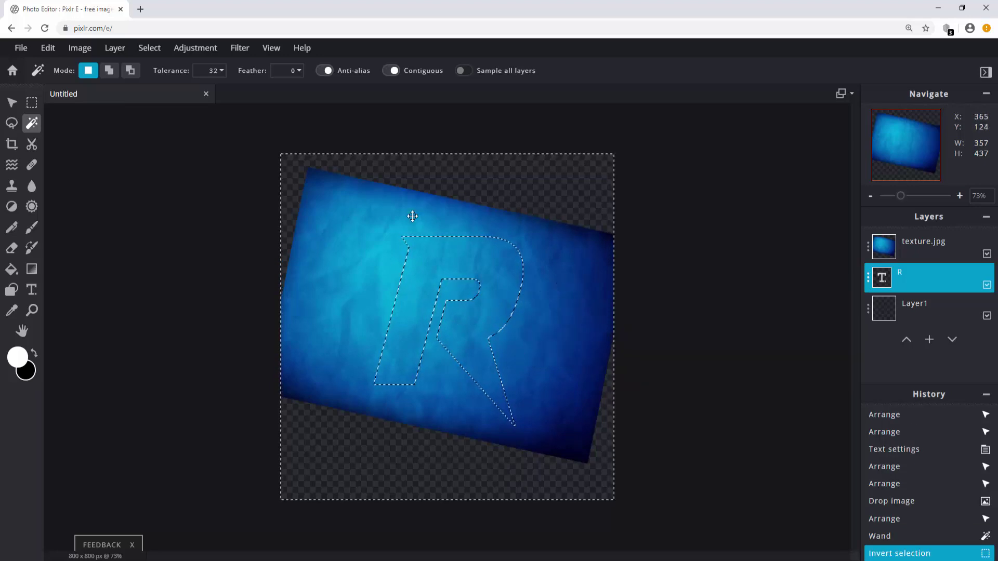
Step: Delete the texture.jpg area outside the R and clear the selection
{"action": "left_click", "coordinate": [919, 252]}
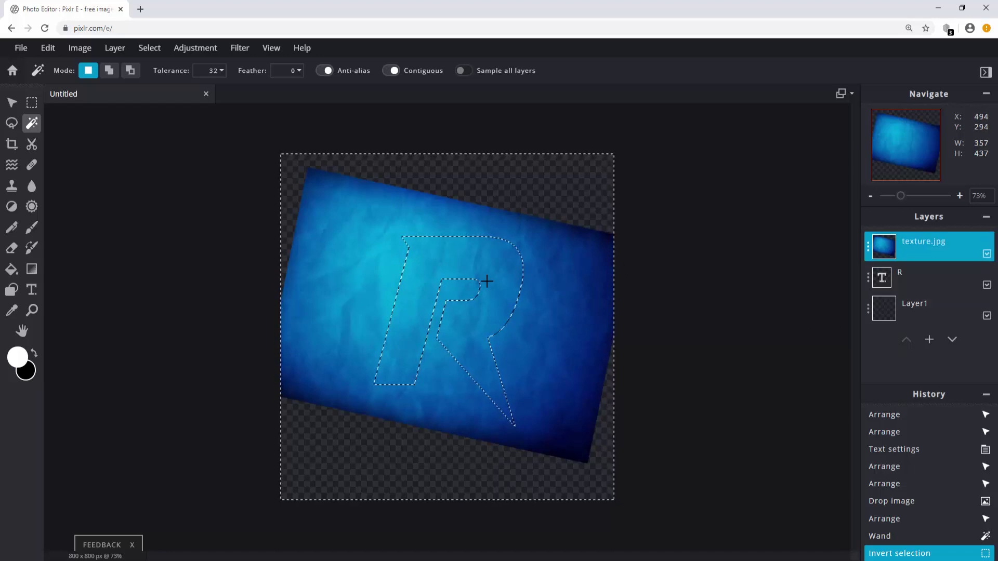
{"action": "key", "text": "Delete"}
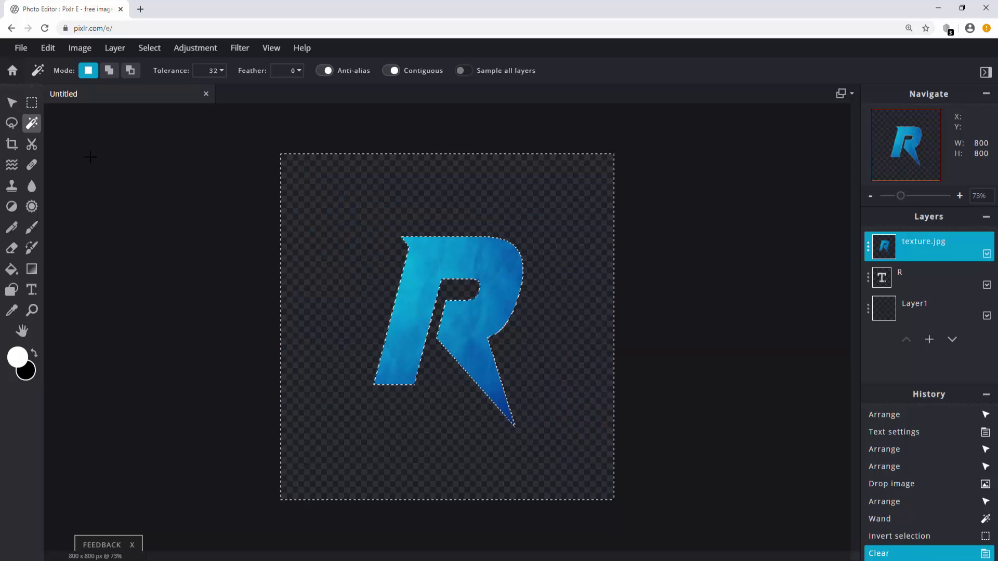
{"action": "left_click", "coordinate": [31, 102]}
{"action": "key", "text": "ctrl+d"}
{"action": "left_click", "coordinate": [12, 102]}
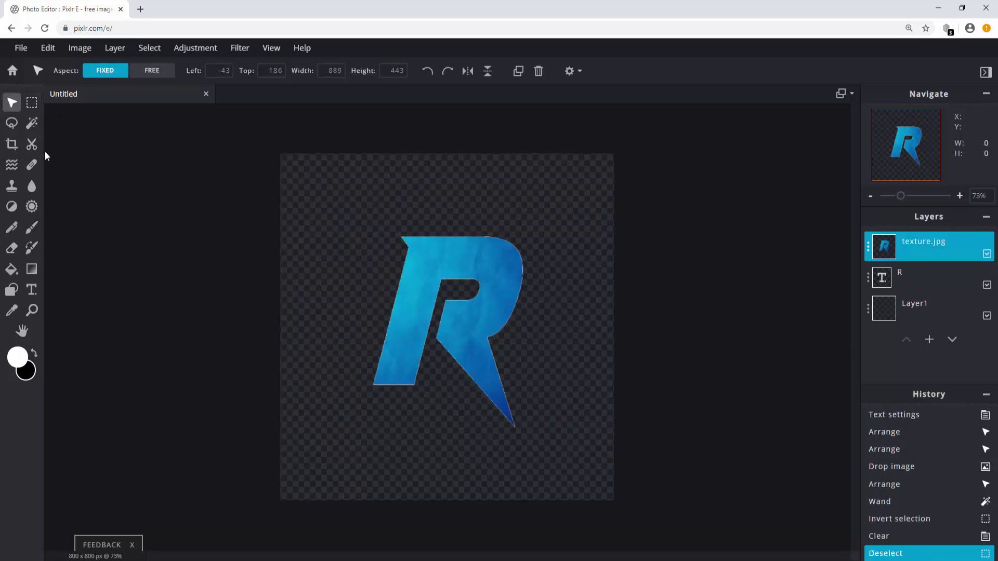
Step: Delete the original R text layer, leaving only the blue-textured R, and open a new Chrome tab
{"action": "left_click", "coordinate": [348, 344]}
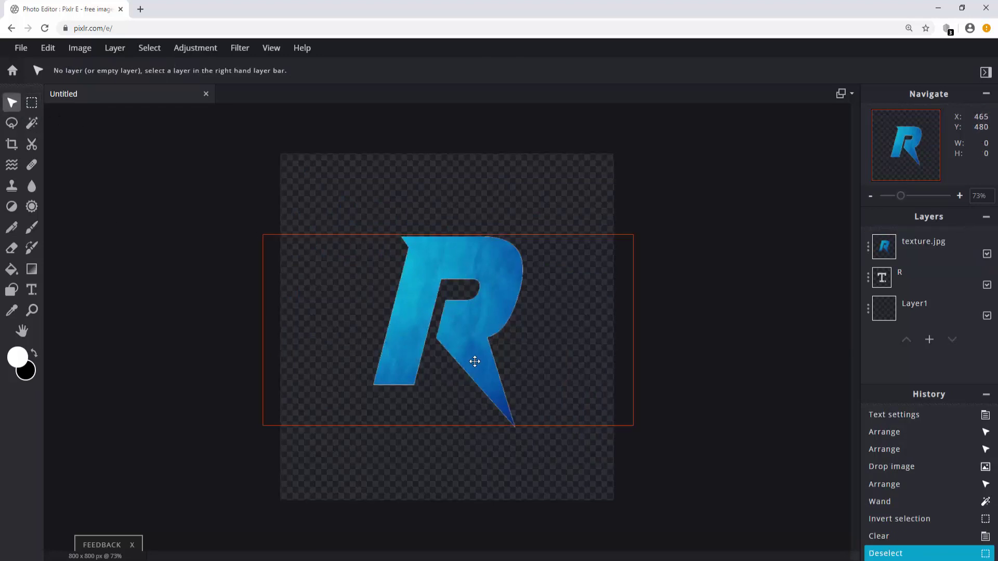
{"action": "scroll", "coordinate": [475, 362], "scroll_direction": "up", "scroll_amount": 4}
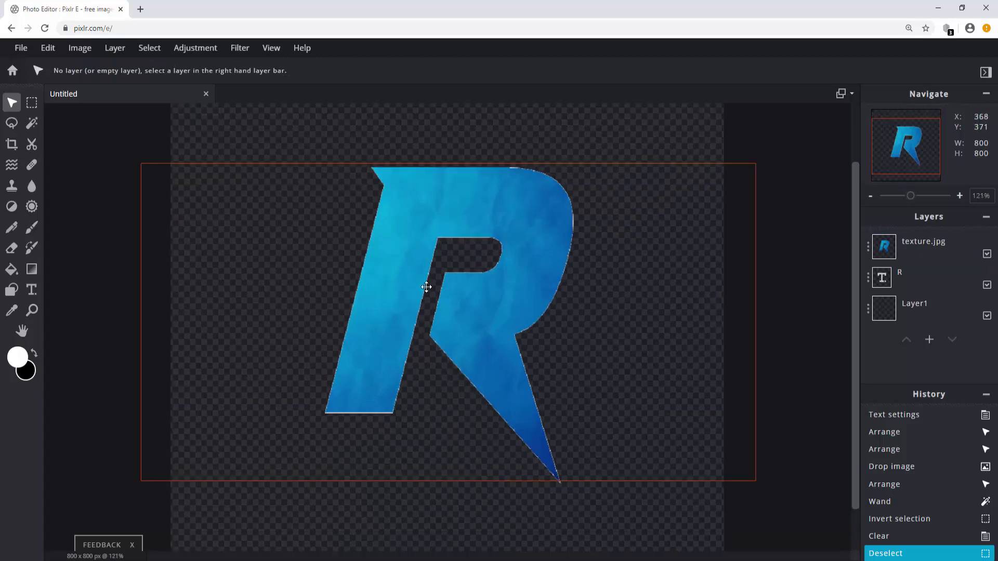
{"action": "scroll", "coordinate": [742, 381], "scroll_direction": "down", "scroll_amount": 3}
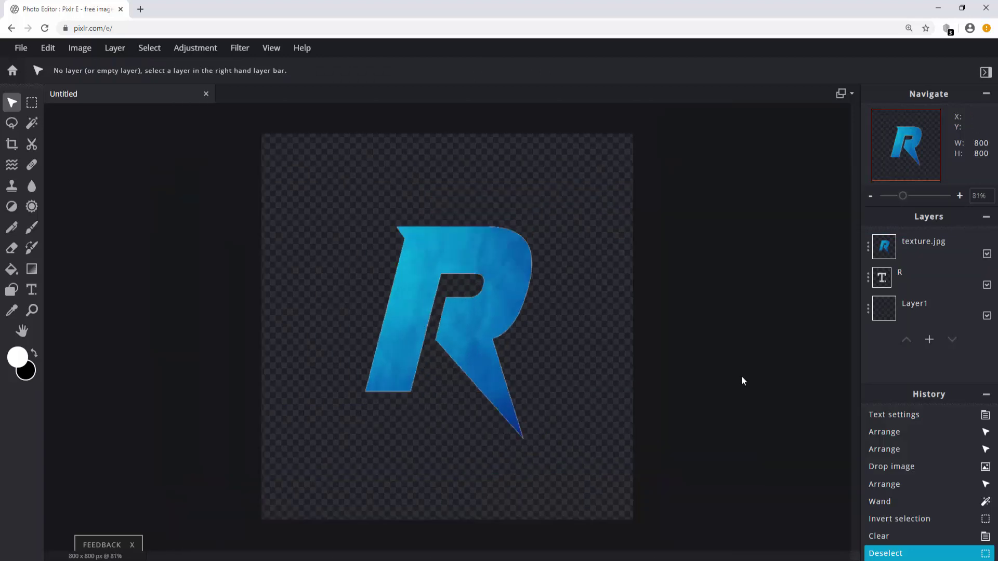
{"action": "left_click", "coordinate": [898, 277]}
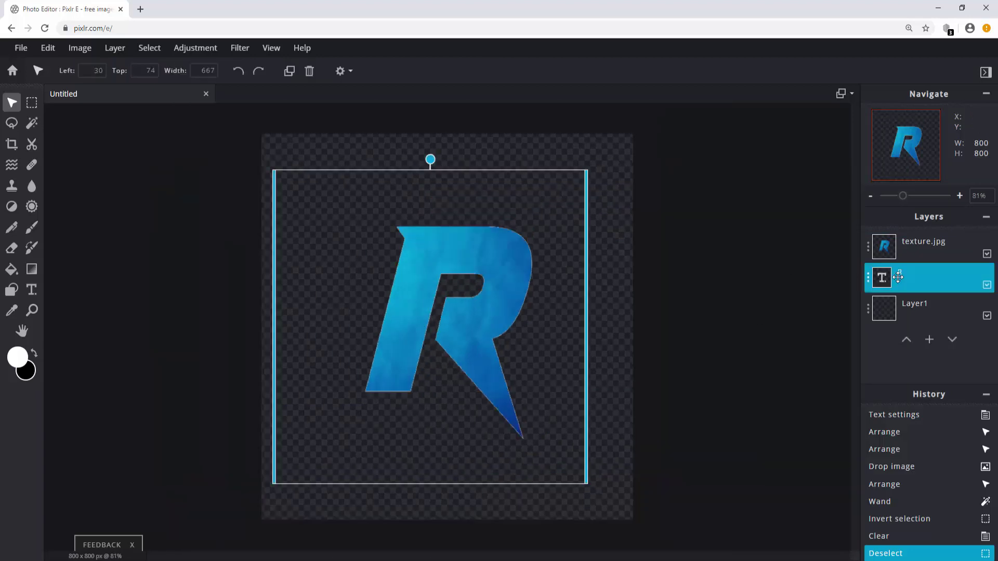
{"action": "key", "text": "Delete"}
{"action": "scroll", "coordinate": [468, 305], "scroll_direction": "up", "scroll_amount": 3}
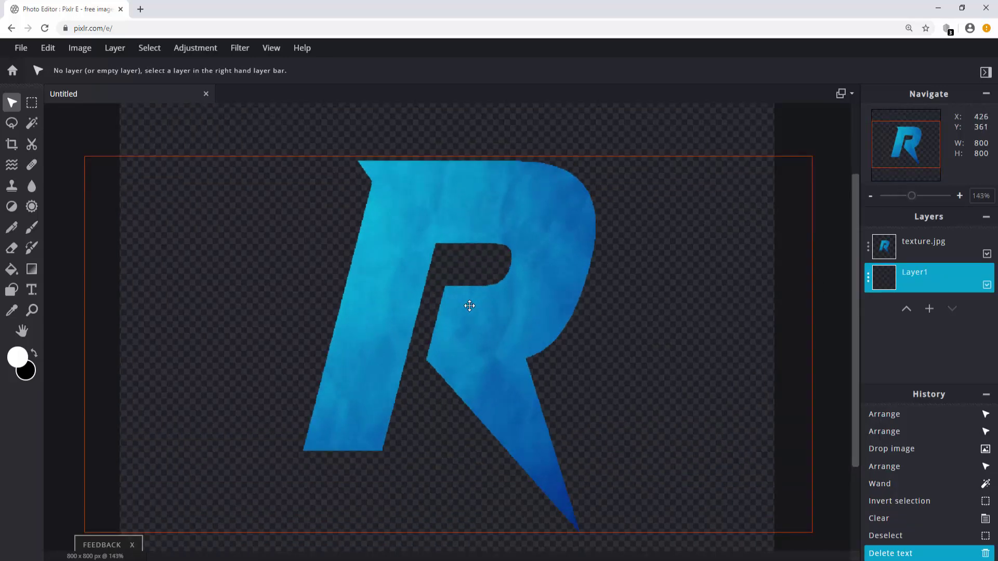
{"action": "scroll", "coordinate": [469, 306], "scroll_direction": "down", "scroll_amount": 3}
{"action": "key", "text": "ctrl+t"}
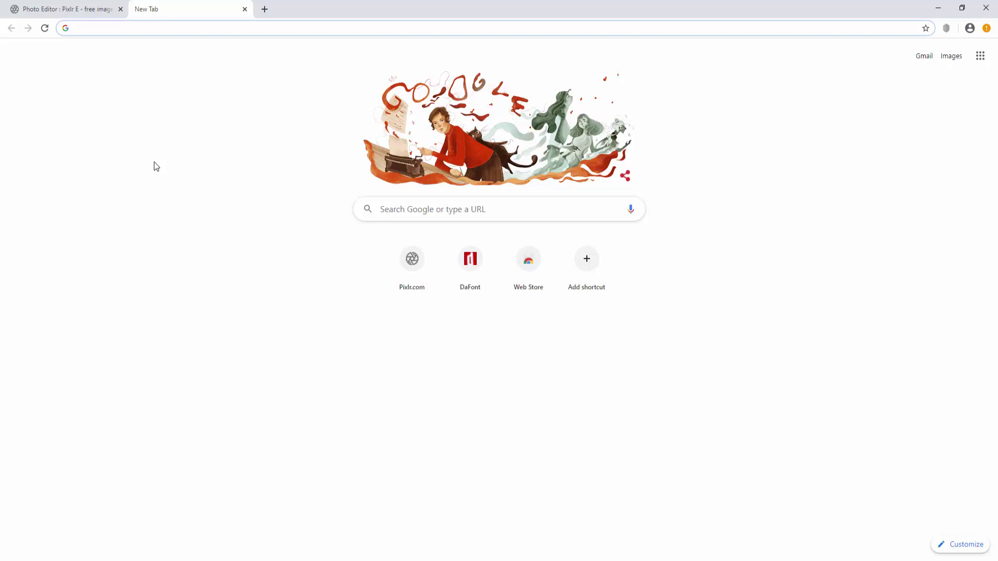
Step: Search Google Images for 'galaxy backround' and bring up options on the purple Milky Way preview
{"action": "type", "text": "ga"}
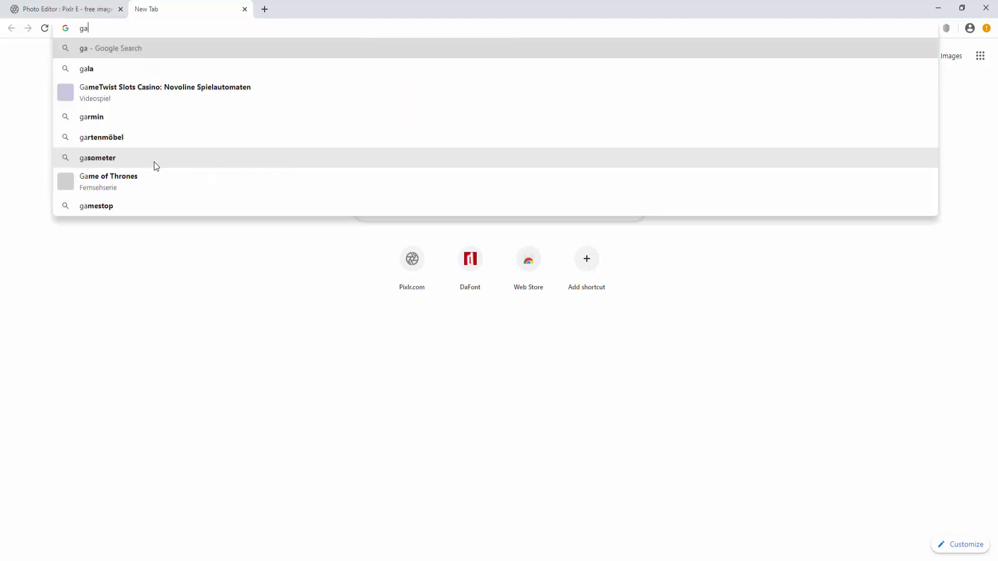
{"action": "type", "text": "laxy backroun"}
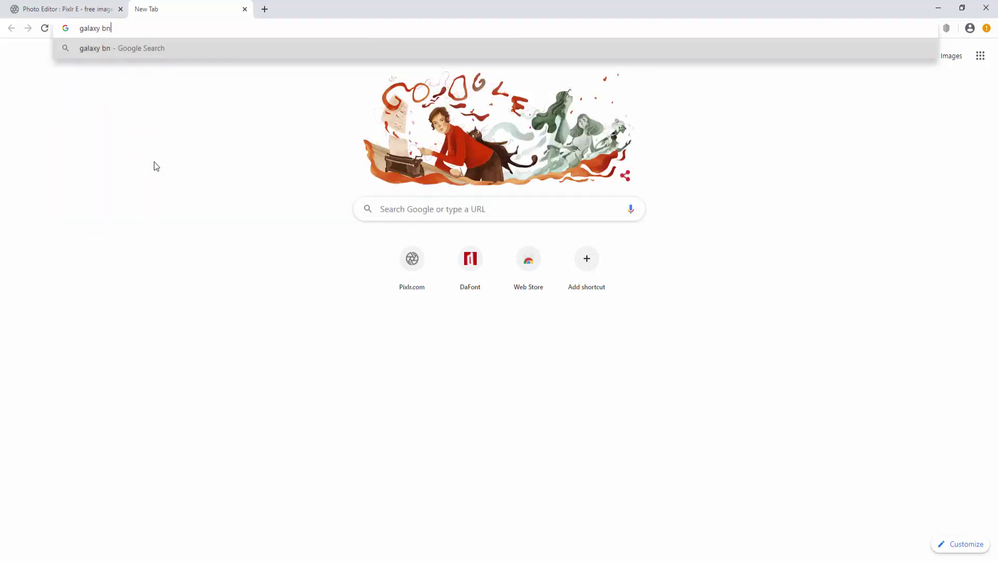
{"action": "type", "text": "d"}
{"action": "key", "text": "Return"}
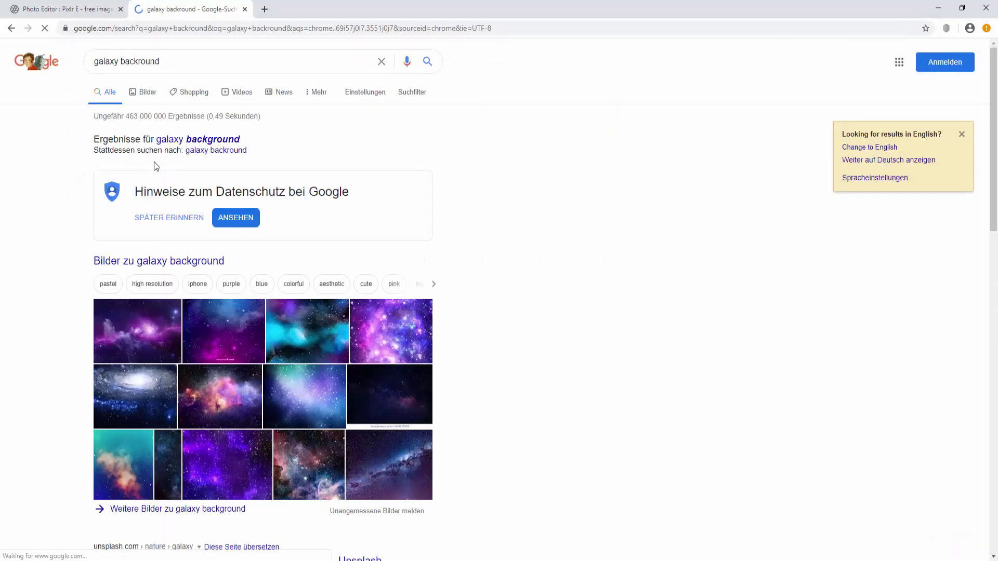
{"action": "left_click", "coordinate": [151, 92]}
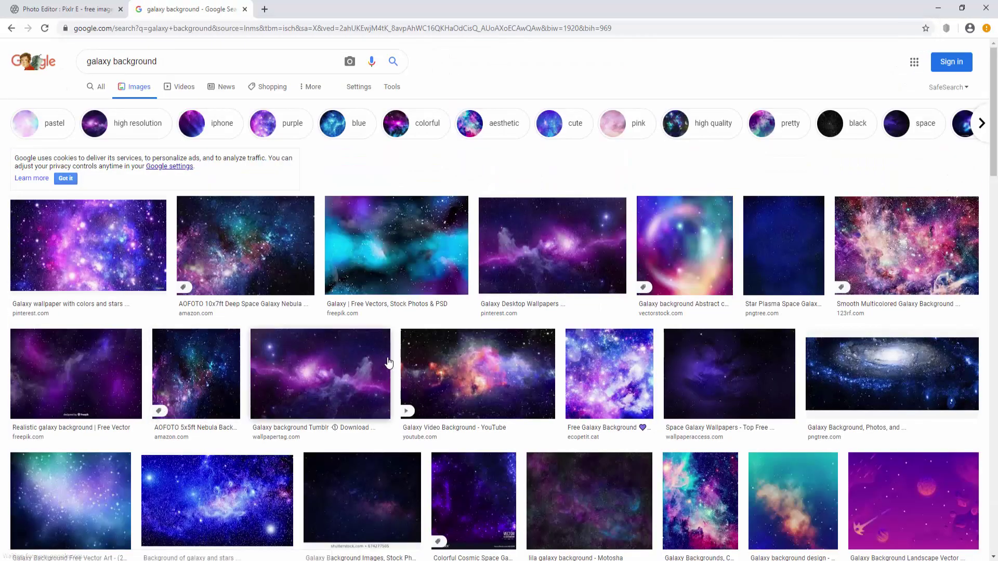
{"action": "left_click", "coordinate": [388, 360]}
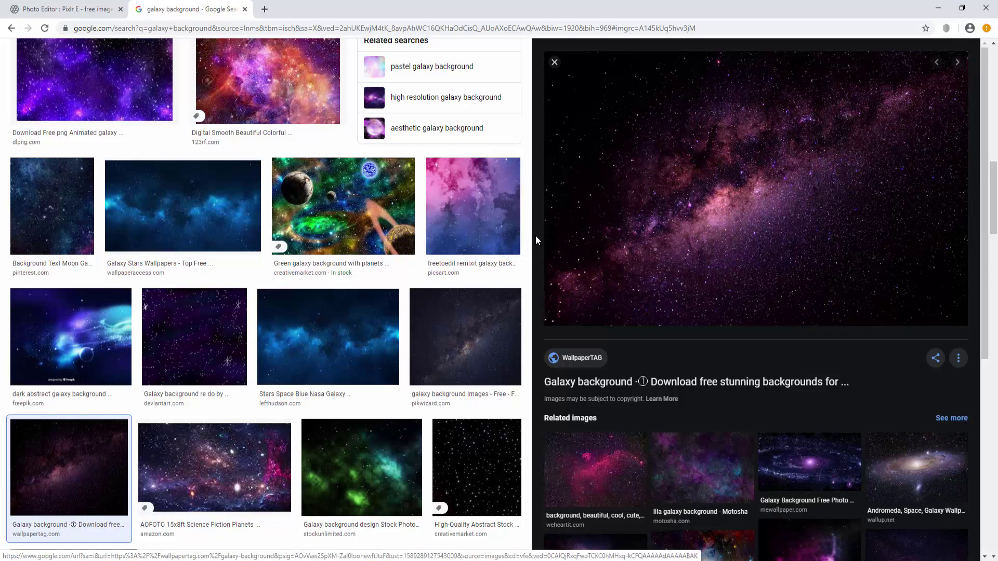
{"action": "right_click", "coordinate": [573, 217]}
Step: Drag the galaxy image into Pixlr E and add it as a layer
{"action": "left_click", "coordinate": [591, 303]}
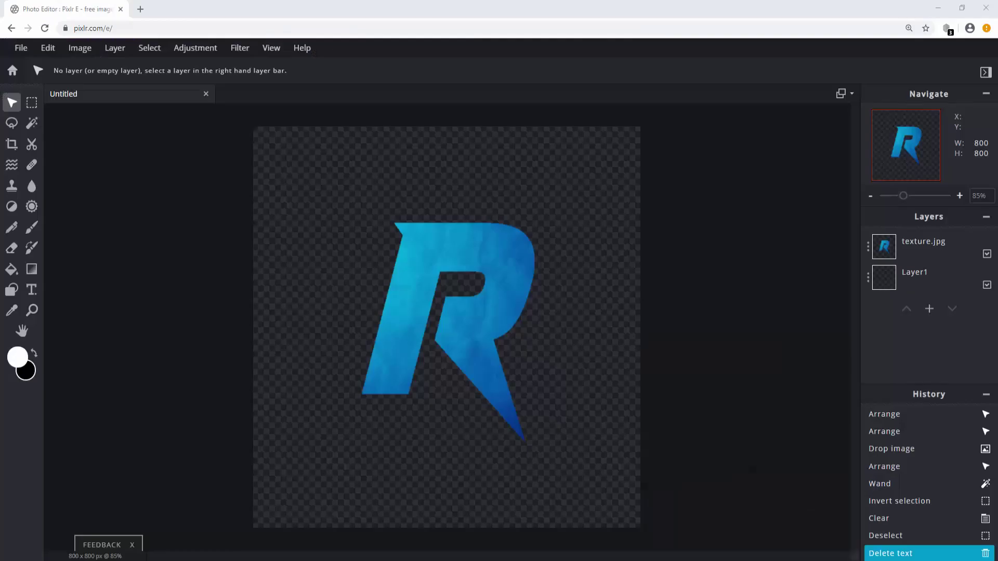
{"action": "left_click_drag", "start_coordinate": [986, 231], "coordinate": [550, 279]}
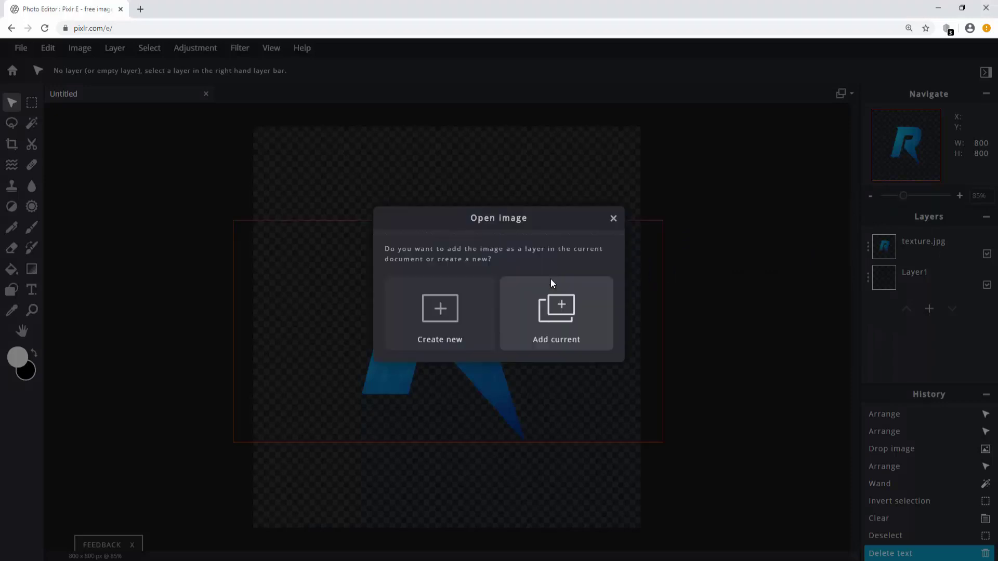
{"action": "left_click", "coordinate": [543, 313]}
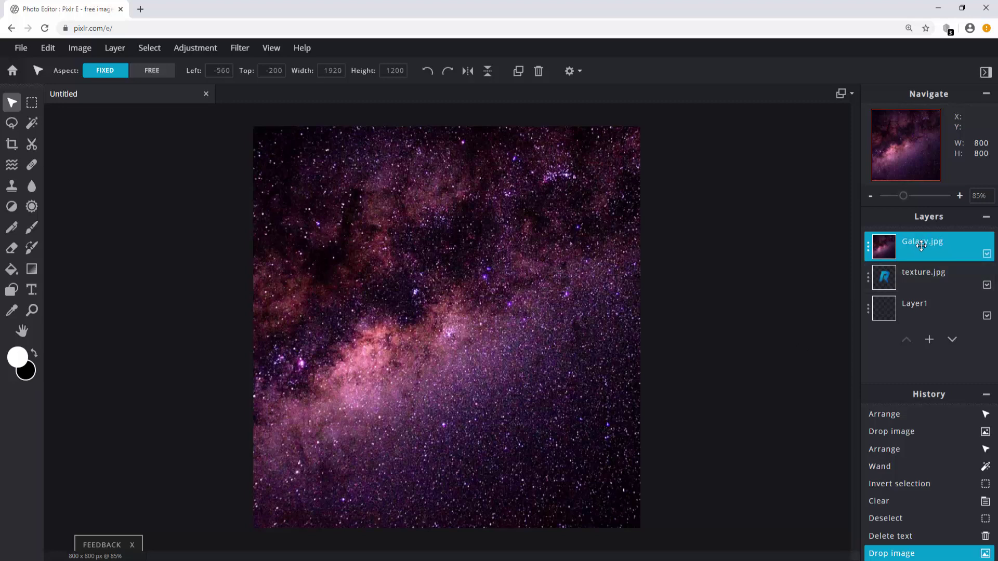
Step: Move Galaxy.jpg below the R layer and delete the empty Layer1
{"action": "left_click_drag", "start_coordinate": [921, 246], "coordinate": [922, 280]}
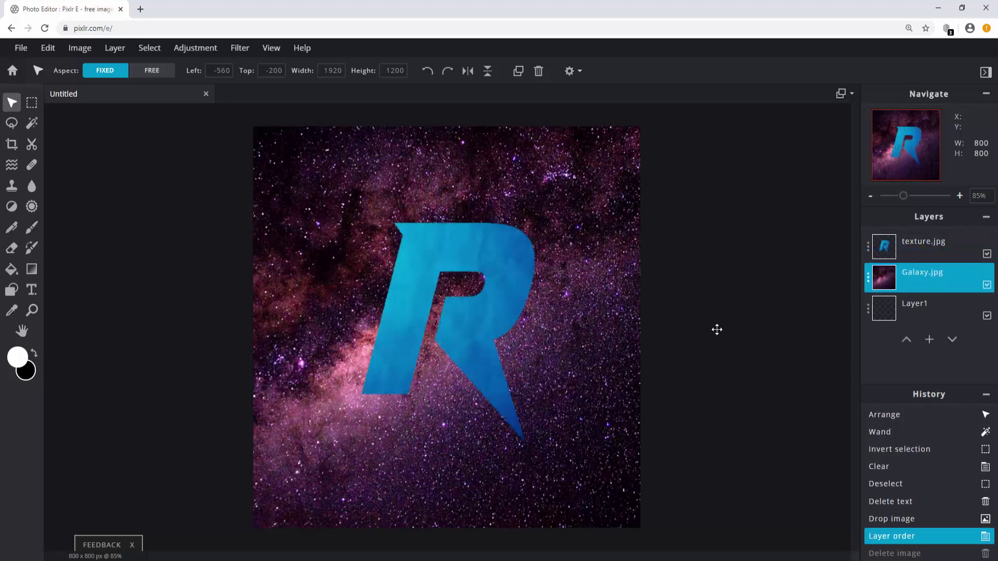
{"action": "left_click", "coordinate": [913, 304]}
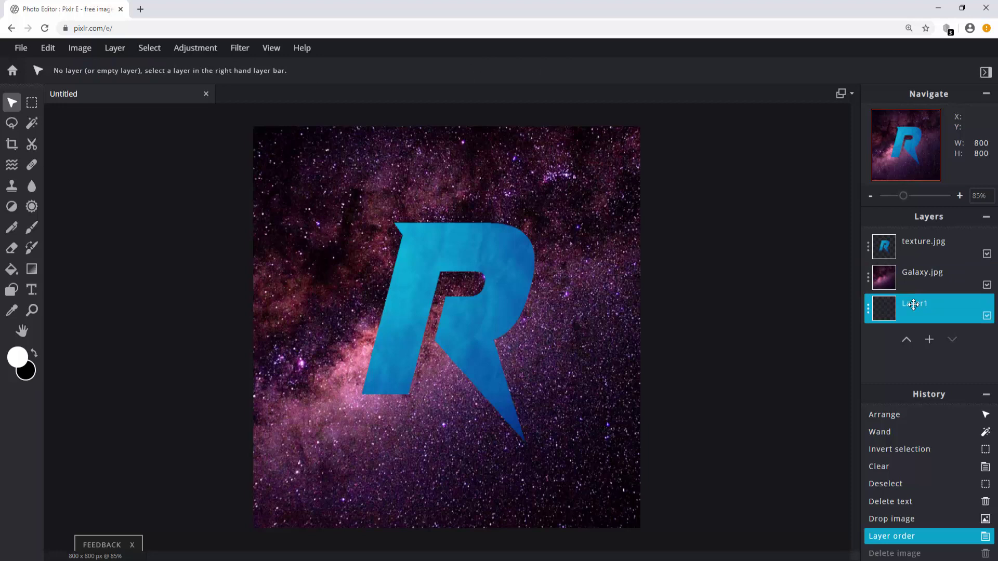
{"action": "key", "text": "Delete"}
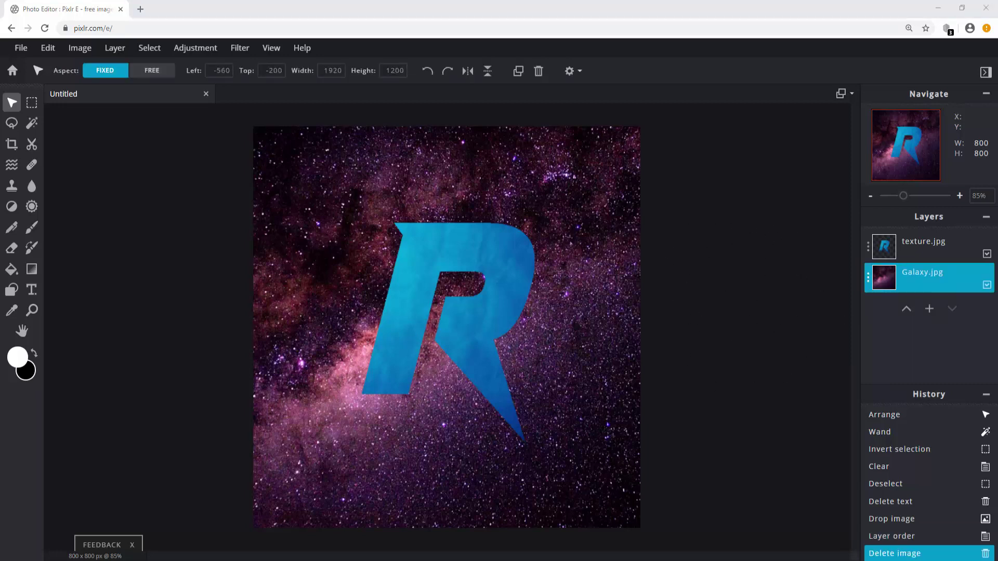
{"action": "double_click", "coordinate": [923, 285]}
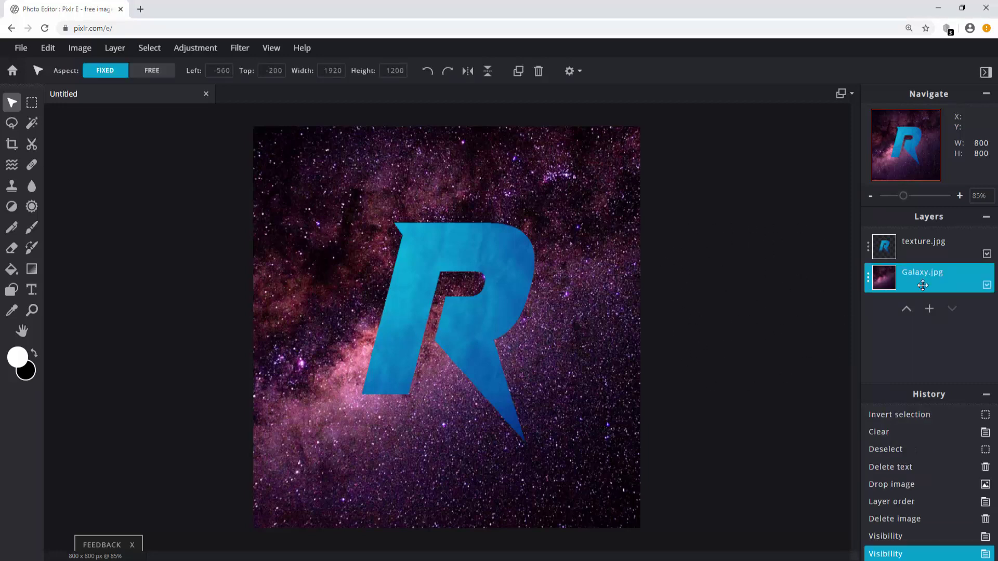
Step: Open Hue & saturation for the galaxy layer and enable Colorize
{"action": "left_click", "coordinate": [193, 48]}
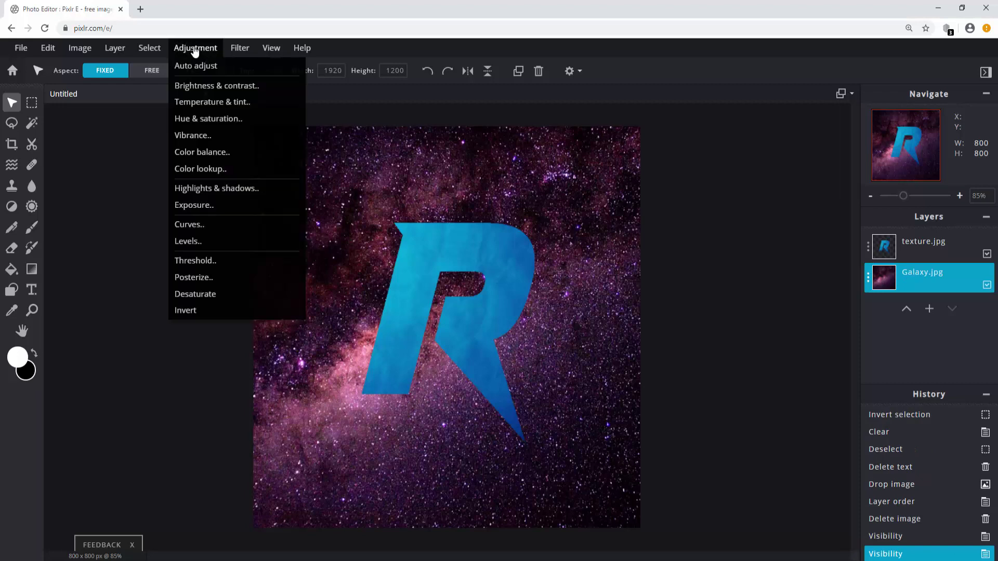
{"action": "left_click", "coordinate": [205, 118]}
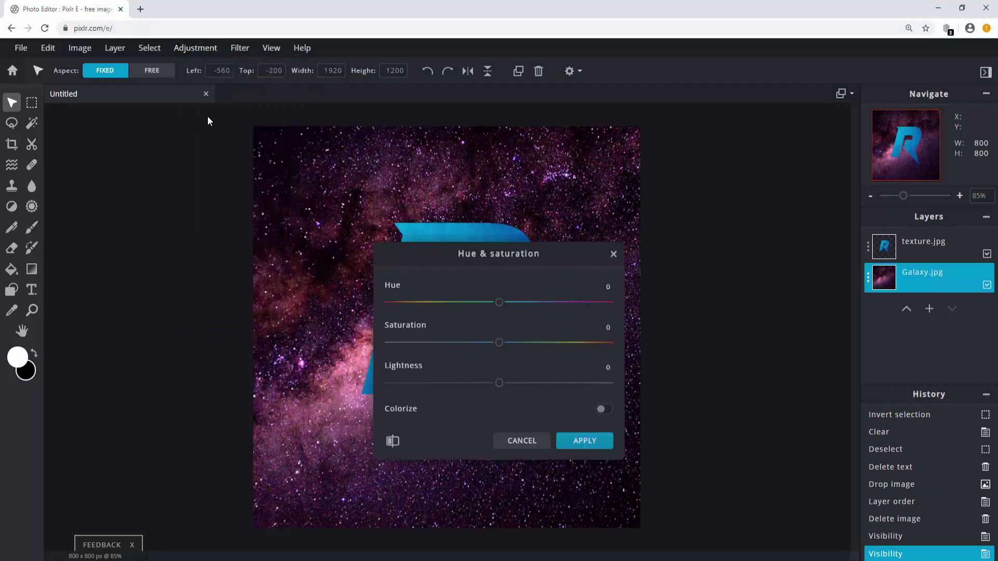
{"action": "left_click_drag", "start_coordinate": [467, 254], "coordinate": [683, 167]}
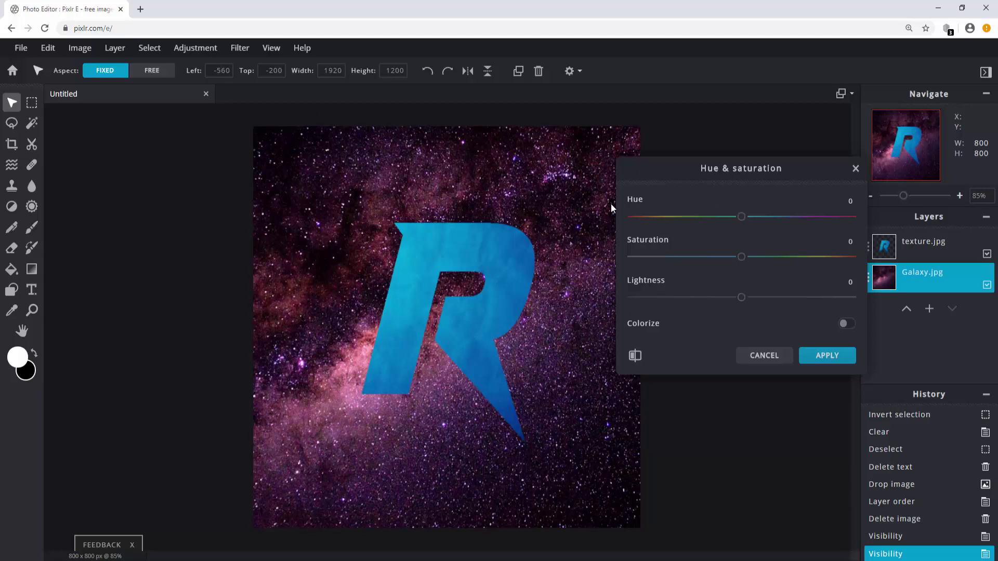
{"action": "left_click", "coordinate": [847, 323]}
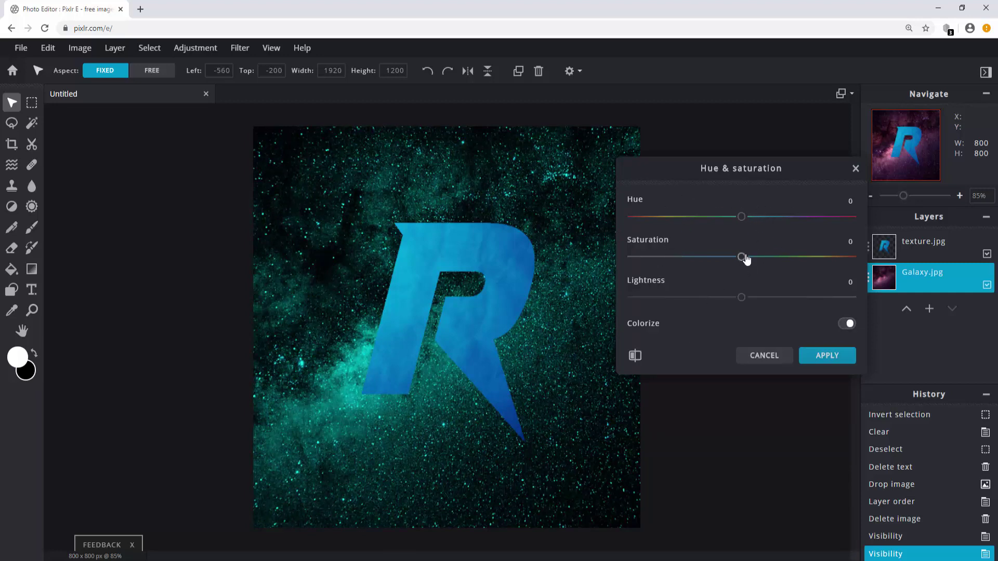
Step: Tint the galaxy purple-magenta with hue 116, saturation 100, lightness -2, and apply
{"action": "left_click_drag", "start_coordinate": [742, 258], "coordinate": [797, 260]}
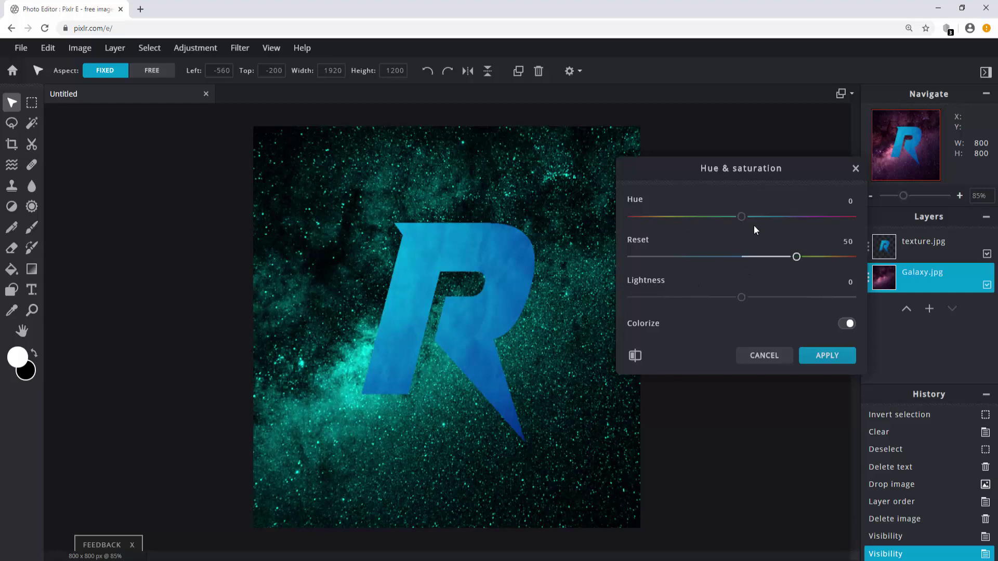
{"action": "mouse_move", "coordinate": [742, 217]}
{"action": "left_mouse_down"}
{"action": "mouse_move", "coordinate": [728, 220]}
{"action": "mouse_move", "coordinate": [759, 226]}
{"action": "left_mouse_up"}
{"action": "left_click_drag", "start_coordinate": [796, 256], "coordinate": [819, 260]}
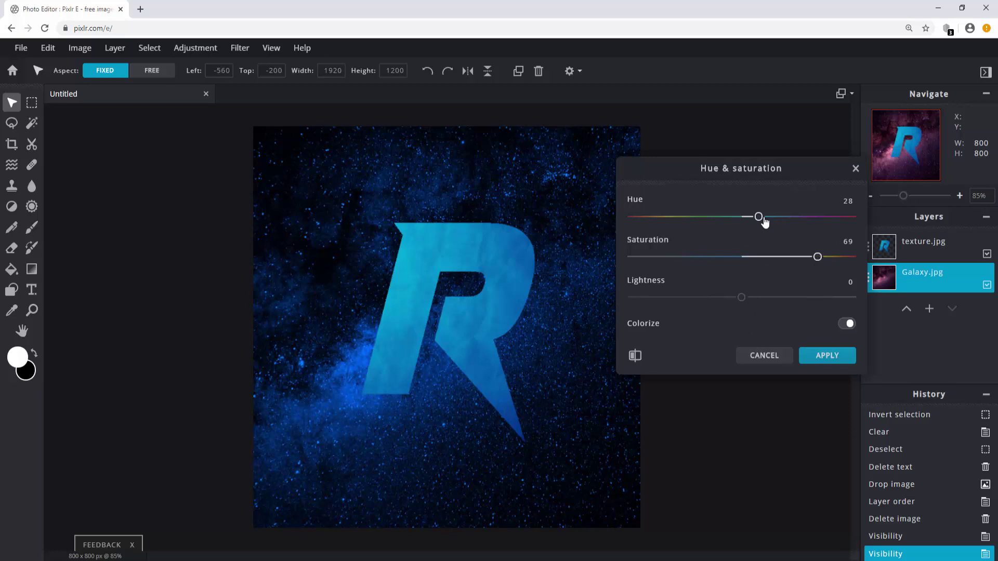
{"action": "left_click_drag", "start_coordinate": [764, 221], "coordinate": [872, 257]}
{"action": "left_click_drag", "start_coordinate": [808, 221], "coordinate": [817, 224]}
{"action": "mouse_move", "coordinate": [749, 296]}
{"action": "left_mouse_down"}
{"action": "mouse_move", "coordinate": [726, 297]}
{"action": "mouse_move", "coordinate": [739, 298]}
{"action": "left_mouse_up"}
{"action": "left_click_drag", "start_coordinate": [815, 225], "coordinate": [814, 223]}
{"action": "left_click", "coordinate": [827, 357]}
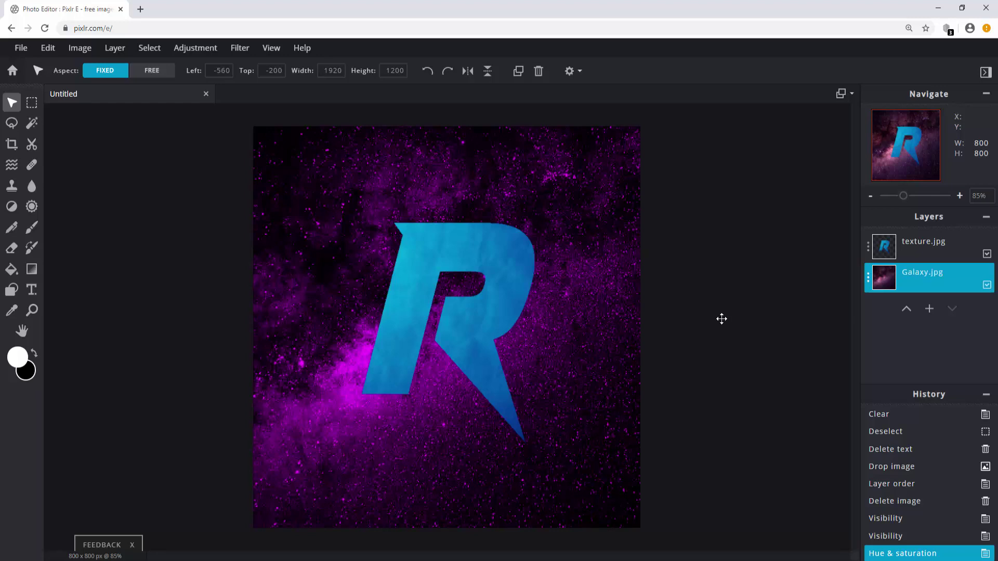
{"action": "left_click", "coordinate": [437, 277]}
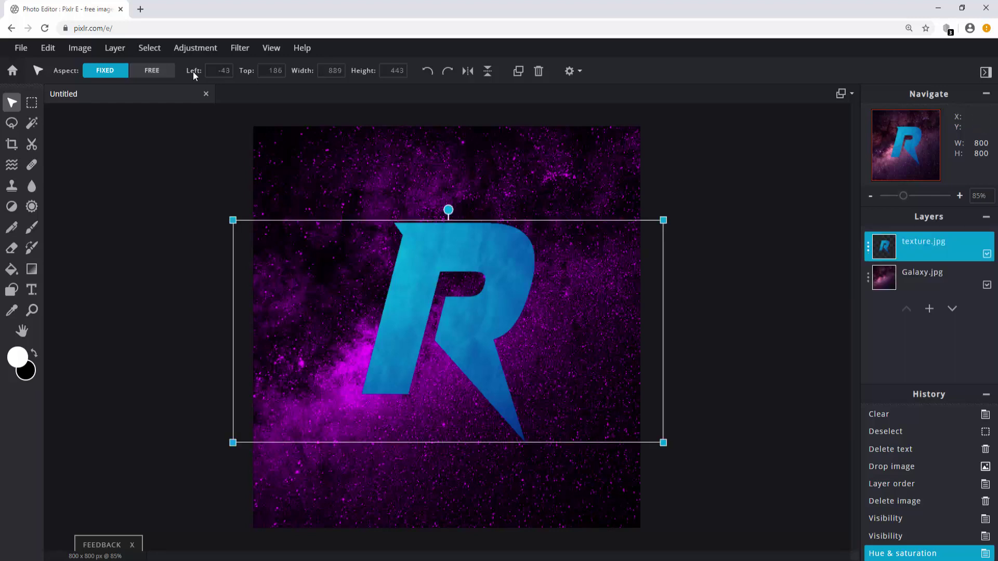
Step: Give the R a drop shadow with opacity 100, blur 34, offset x 40 and offset y 37
{"action": "left_click", "coordinate": [239, 49]}
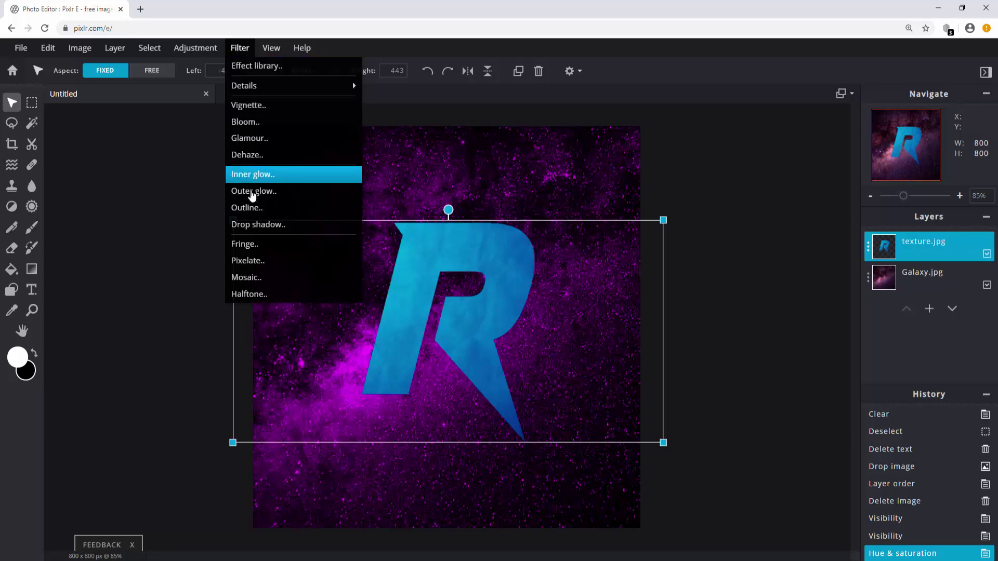
{"action": "left_click", "coordinate": [260, 224]}
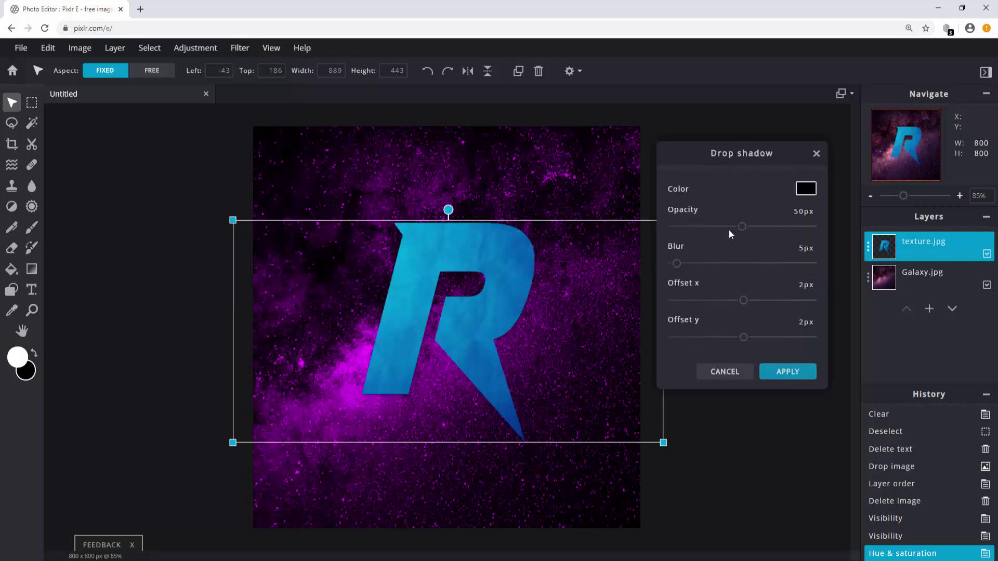
{"action": "mouse_move", "coordinate": [743, 227]}
{"action": "left_mouse_down"}
{"action": "mouse_move", "coordinate": [773, 227]}
{"action": "mouse_move", "coordinate": [744, 227]}
{"action": "left_mouse_up"}
{"action": "left_click_drag", "start_coordinate": [676, 264], "coordinate": [720, 264]}
{"action": "left_click_drag", "start_coordinate": [744, 301], "coordinate": [772, 301]}
{"action": "left_click_drag", "start_coordinate": [744, 227], "coordinate": [837, 238]}
{"action": "mouse_move", "coordinate": [743, 338]}
{"action": "left_mouse_down"}
{"action": "mouse_move", "coordinate": [780, 341]}
{"action": "mouse_move", "coordinate": [760, 337]}
{"action": "left_mouse_up"}
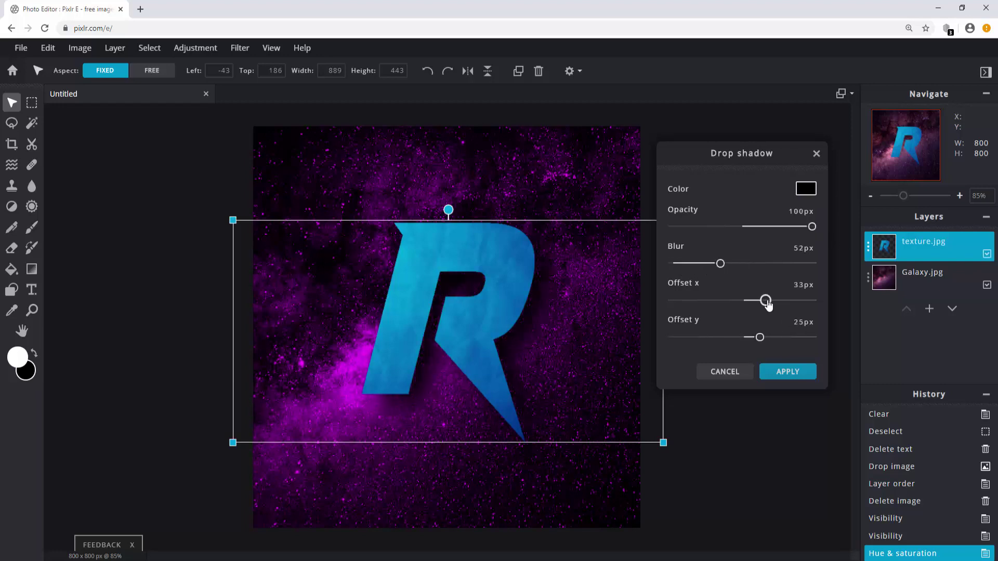
{"action": "mouse_move", "coordinate": [720, 264]}
{"action": "left_mouse_down"}
{"action": "mouse_move", "coordinate": [796, 263]}
{"action": "mouse_move", "coordinate": [706, 274]}
{"action": "mouse_move", "coordinate": [707, 263]}
{"action": "left_mouse_up"}
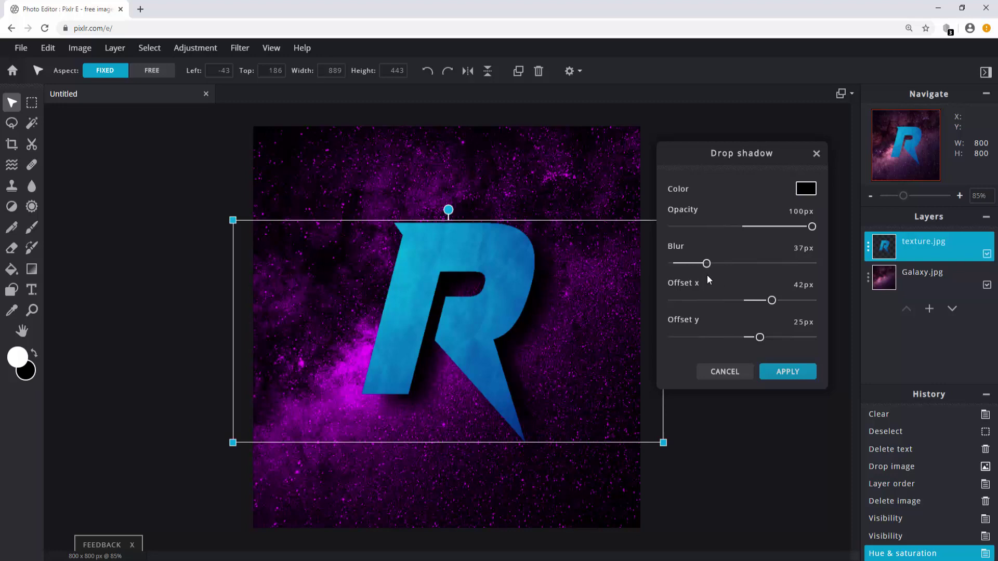
{"action": "mouse_move", "coordinate": [772, 301]}
{"action": "left_mouse_down"}
{"action": "mouse_move", "coordinate": [783, 300]}
{"action": "mouse_move", "coordinate": [770, 301]}
{"action": "left_mouse_up"}
{"action": "left_click_drag", "start_coordinate": [761, 341], "coordinate": [768, 338]}
{"action": "mouse_move", "coordinate": [707, 264]}
{"action": "left_mouse_down"}
{"action": "mouse_move", "coordinate": [688, 274]}
{"action": "mouse_move", "coordinate": [706, 275]}
{"action": "left_mouse_up"}
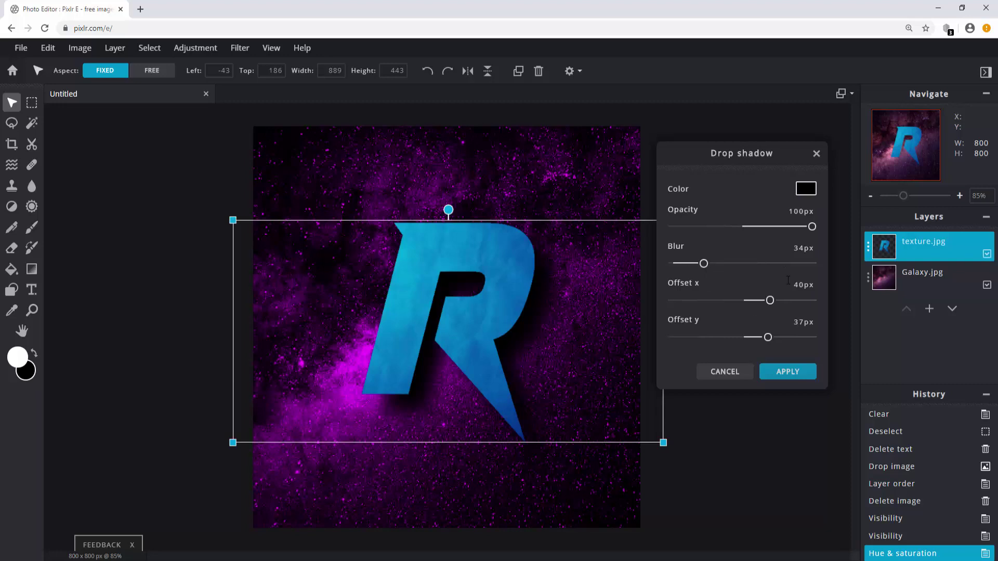
{"action": "left_click", "coordinate": [790, 375]}
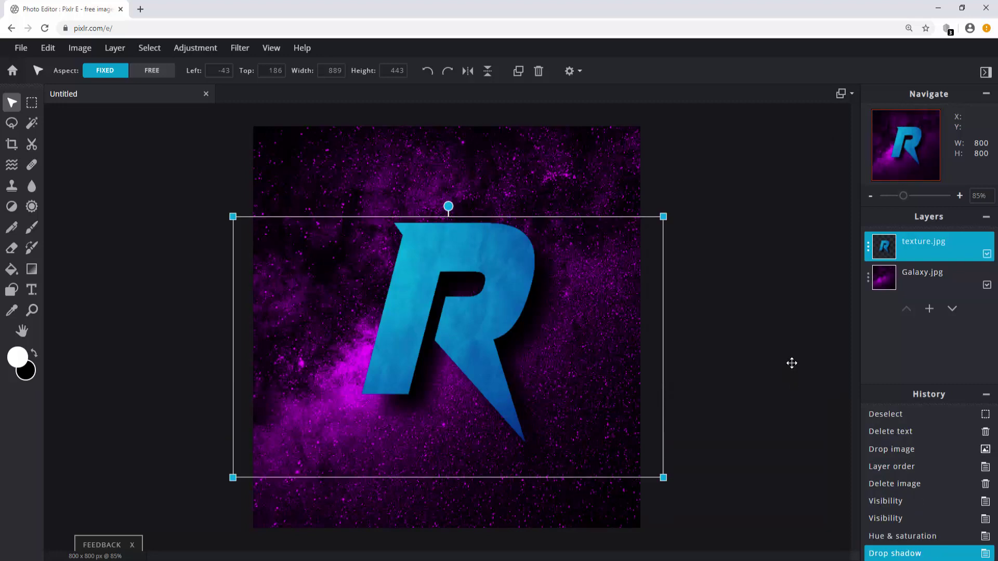
Step: Preview a black Stroke / Outline on the R, thinned to size 11 at 56% opacity
{"action": "left_click", "coordinate": [244, 49]}
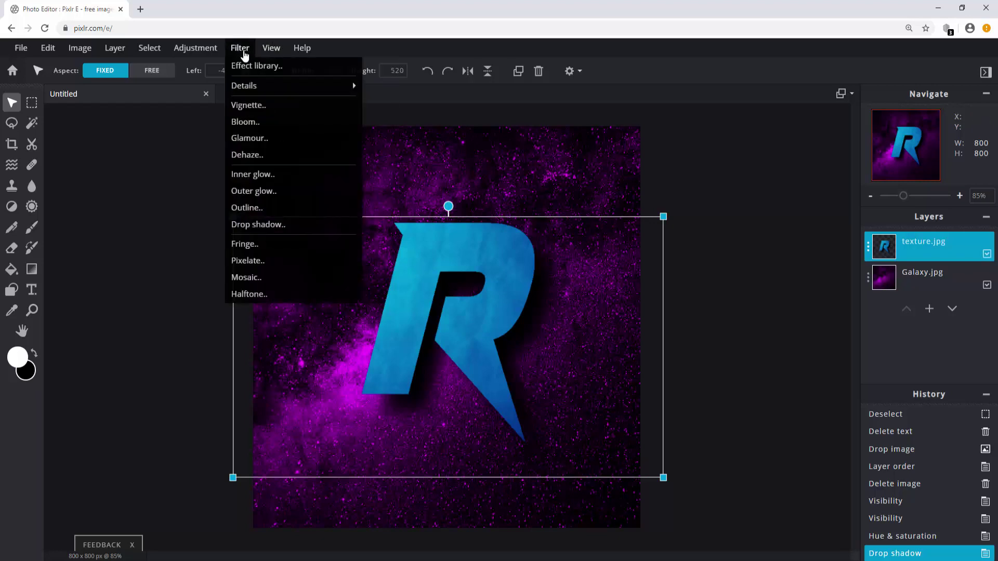
{"action": "left_click", "coordinate": [281, 209]}
{"action": "mouse_move", "coordinate": [684, 257]}
{"action": "left_mouse_down"}
{"action": "mouse_move", "coordinate": [703, 254]}
{"action": "mouse_move", "coordinate": [677, 255]}
{"action": "mouse_move", "coordinate": [606, 318]}
{"action": "mouse_move", "coordinate": [609, 343]}
{"action": "left_mouse_up"}
{"action": "left_click", "coordinate": [805, 213]}
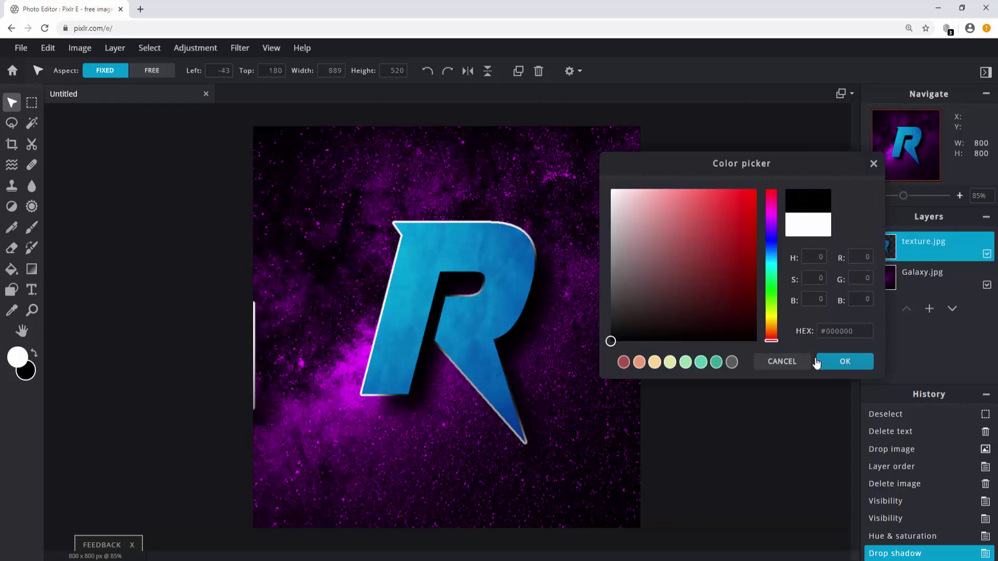
{"action": "left_click", "coordinate": [846, 361]}
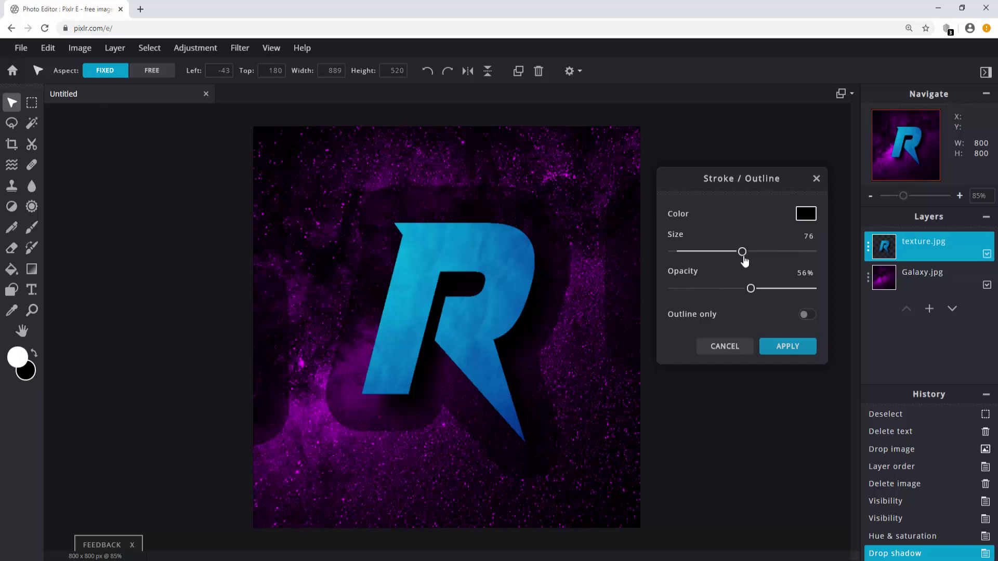
{"action": "left_click_drag", "start_coordinate": [744, 259], "coordinate": [683, 261]}
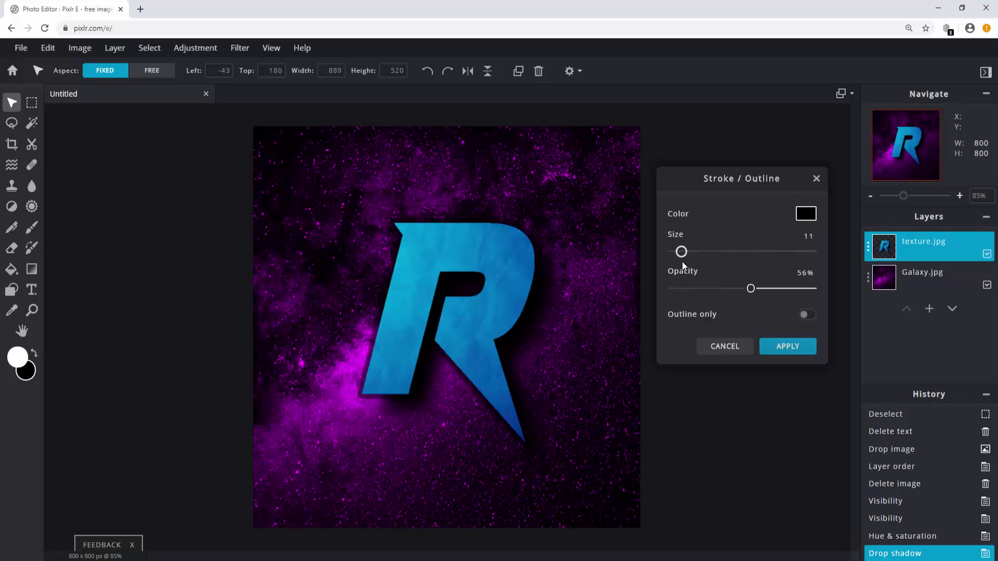
Step: Apply the thin black outline and select the texture.jpg layer
{"action": "left_click", "coordinate": [779, 347]}
{"action": "left_click", "coordinate": [752, 346]}
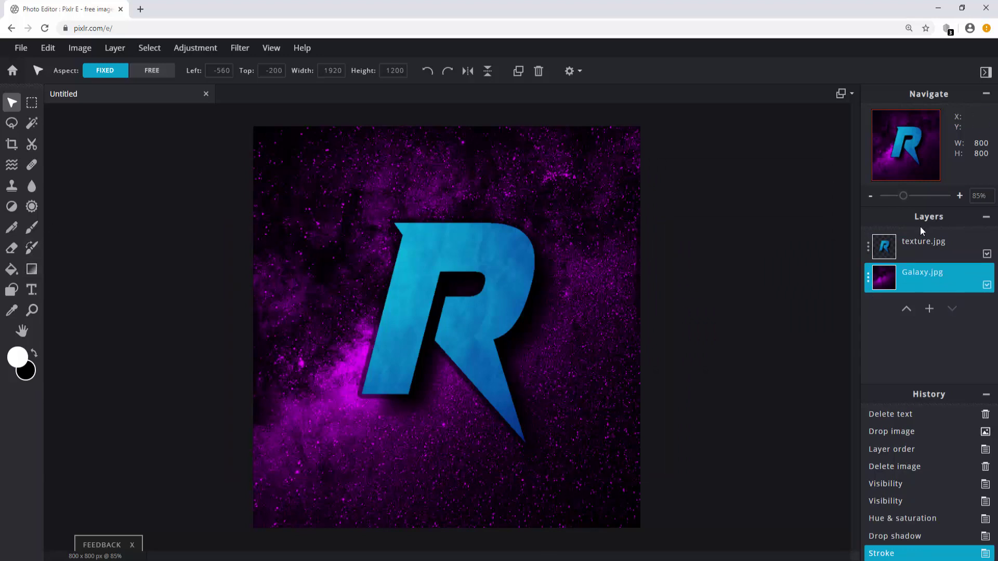
{"action": "left_click", "coordinate": [928, 249]}
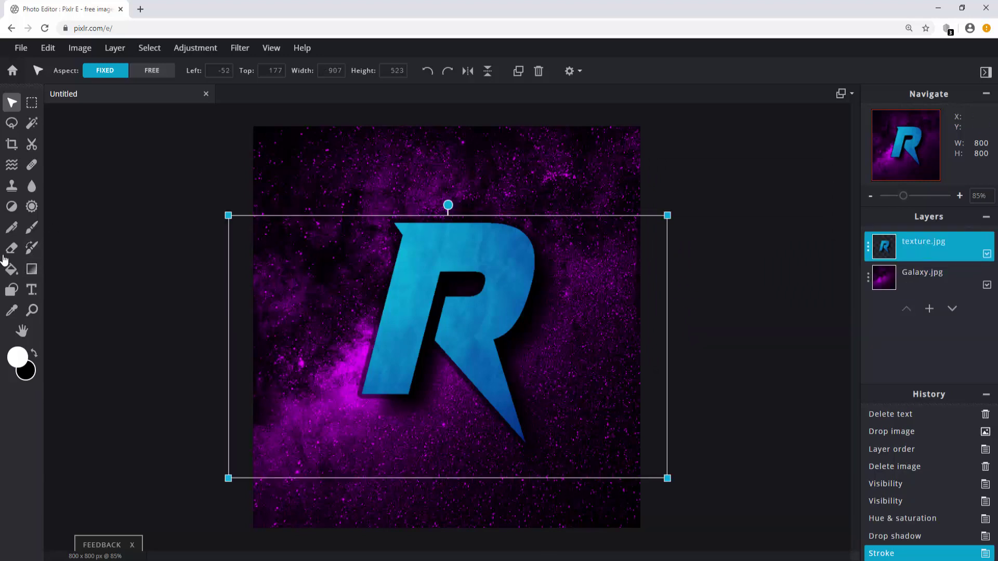
Step: Lasso and delete the stray texture areas on the left and right edges, then deselect
{"action": "left_click", "coordinate": [31, 144]}
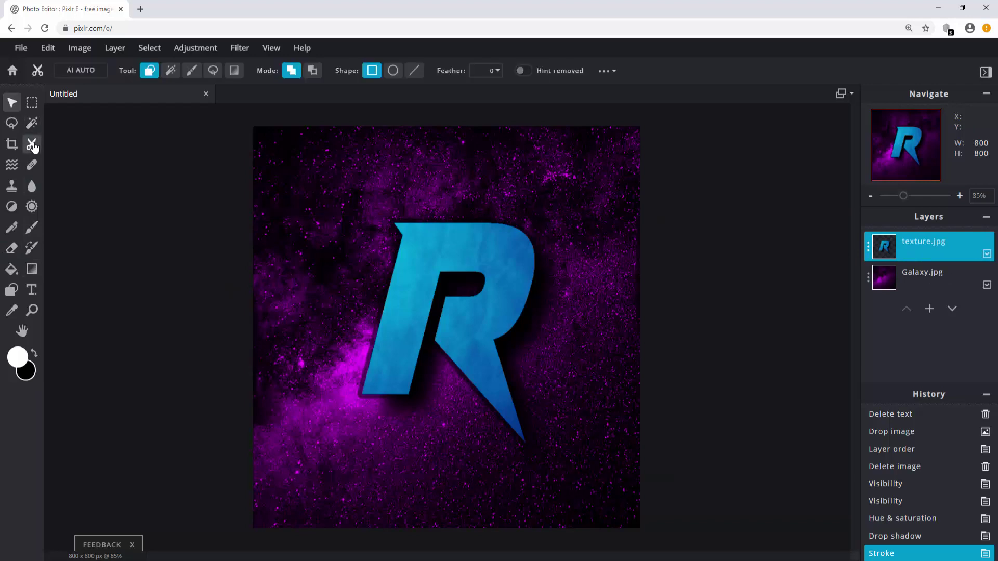
{"action": "left_click", "coordinate": [12, 123]}
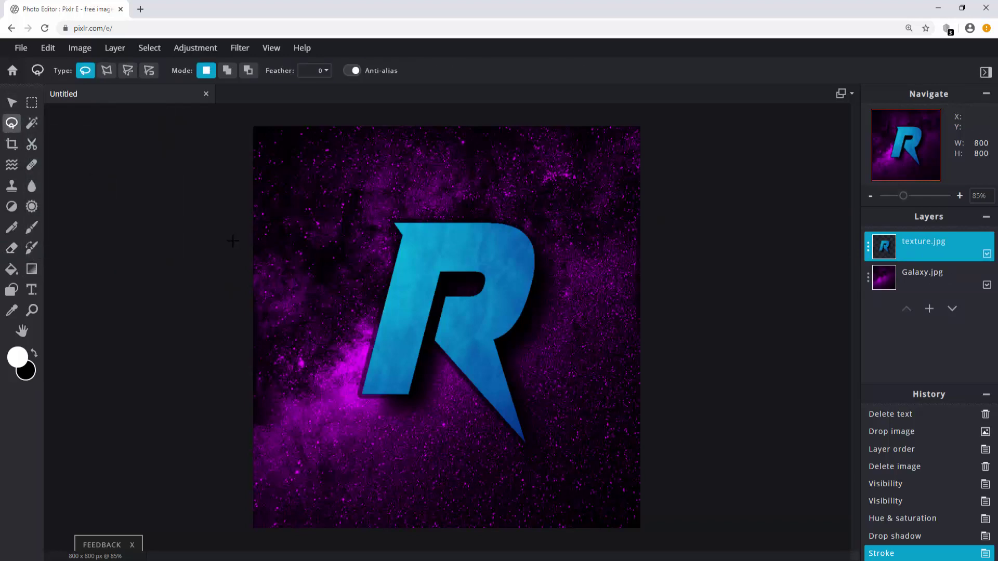
{"action": "mouse_move", "coordinate": [232, 241]}
{"action": "left_mouse_down"}
{"action": "mouse_move", "coordinate": [309, 275]}
{"action": "mouse_move", "coordinate": [331, 324]}
{"action": "mouse_move", "coordinate": [317, 401]}
{"action": "mouse_move", "coordinate": [275, 427]}
{"action": "mouse_move", "coordinate": [224, 423]}
{"action": "mouse_move", "coordinate": [217, 324]}
{"action": "mouse_move", "coordinate": [240, 243]}
{"action": "left_mouse_up"}
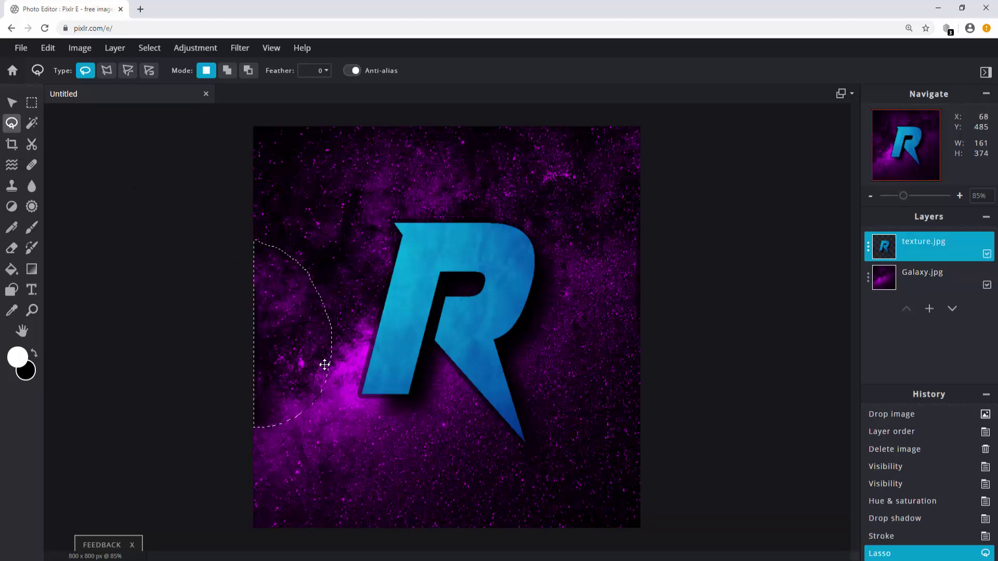
{"action": "key", "text": "Delete"}
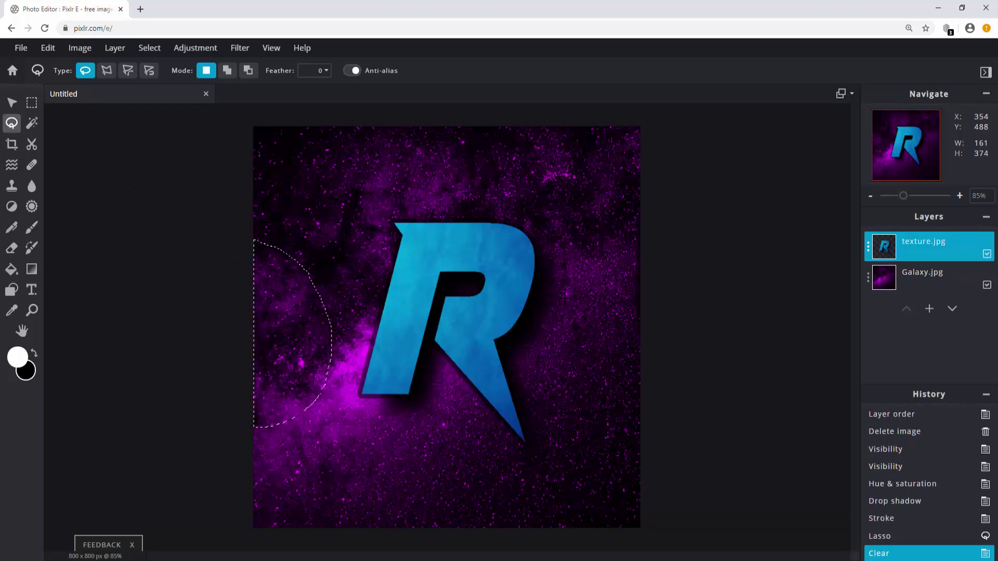
{"action": "mouse_move", "coordinate": [658, 193]}
{"action": "left_mouse_down"}
{"action": "mouse_move", "coordinate": [593, 269]}
{"action": "mouse_move", "coordinate": [602, 349]}
{"action": "mouse_move", "coordinate": [708, 282]}
{"action": "mouse_move", "coordinate": [658, 193]}
{"action": "left_mouse_up"}
{"action": "key", "text": "Delete"}
{"action": "key", "text": "ctrl+d"}
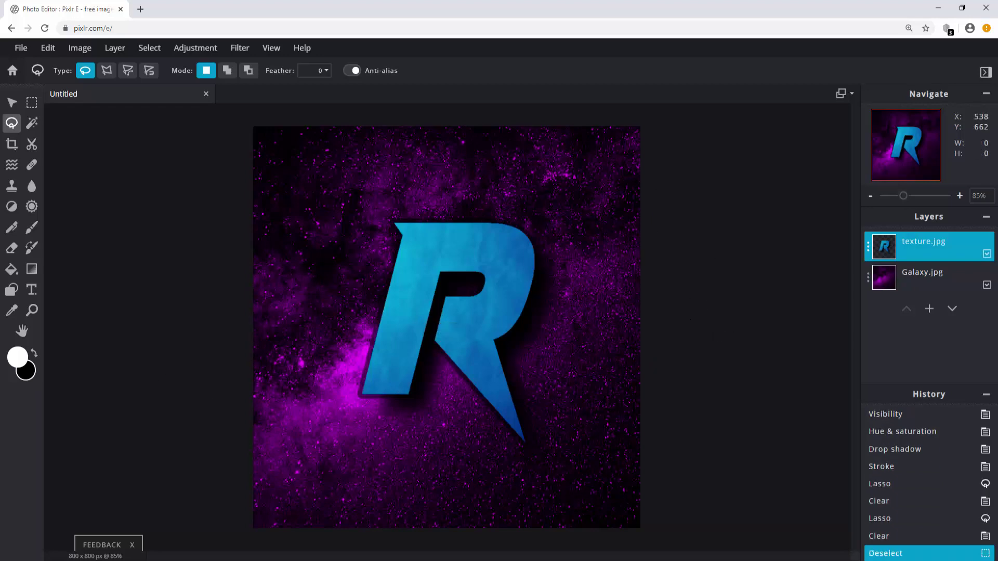
{"action": "key", "text": "ctrl+d"}
{"action": "scroll", "coordinate": [667, 364], "scroll_direction": "up", "scroll_amount": 1}
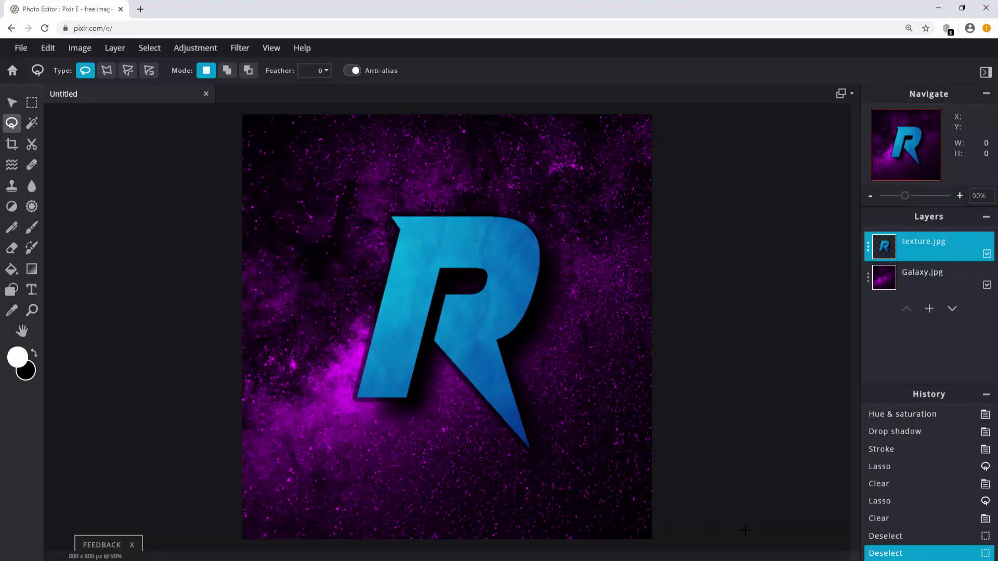
Step: Draw black rectangle strips along the canvas edges on a new empty layer
{"action": "left_click", "coordinate": [11, 290]}
{"action": "left_click", "coordinate": [671, 279]}
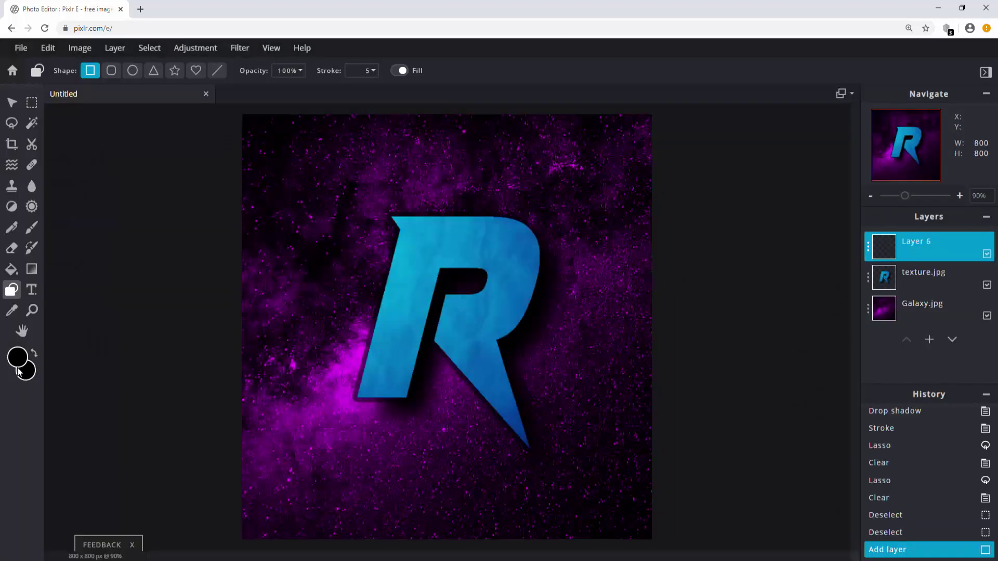
{"action": "mouse_move", "coordinate": [254, 160]}
{"action": "left_mouse_down"}
{"action": "mouse_move", "coordinate": [240, 544]}
{"action": "mouse_move", "coordinate": [651, 518]}
{"action": "mouse_move", "coordinate": [626, 89]}
{"action": "mouse_move", "coordinate": [620, 107]}
{"action": "left_mouse_up"}
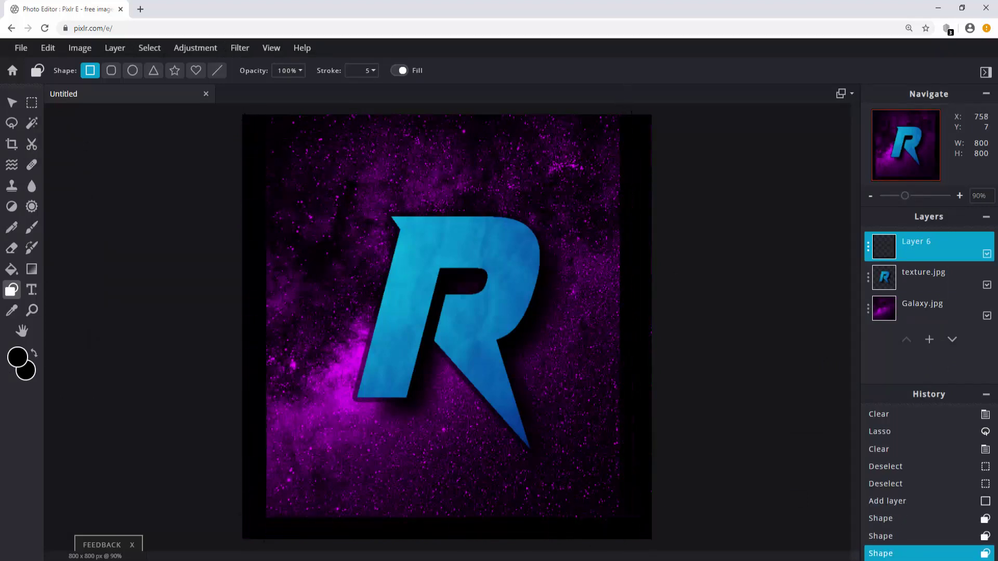
{"action": "key", "text": "ctrl+z"}
{"action": "mouse_move", "coordinate": [630, 540]}
{"action": "left_mouse_down"}
{"action": "mouse_move", "coordinate": [675, 107]}
{"action": "mouse_move", "coordinate": [231, 110]}
{"action": "left_mouse_up"}
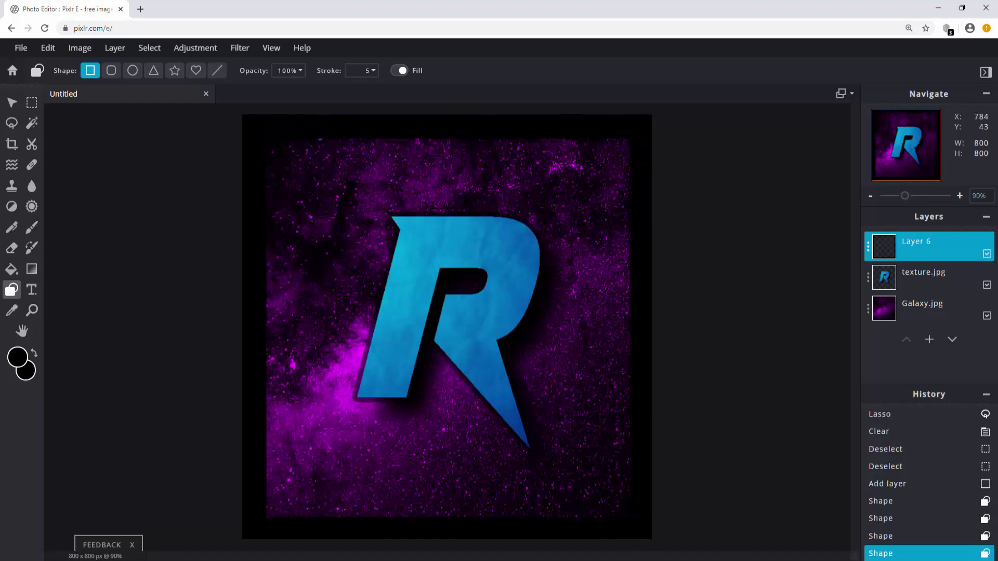
{"action": "key", "text": "ctrl+z"}
Step: Blur the black frame layer at amount 100 into a soft dark border
{"action": "left_click", "coordinate": [240, 47]}
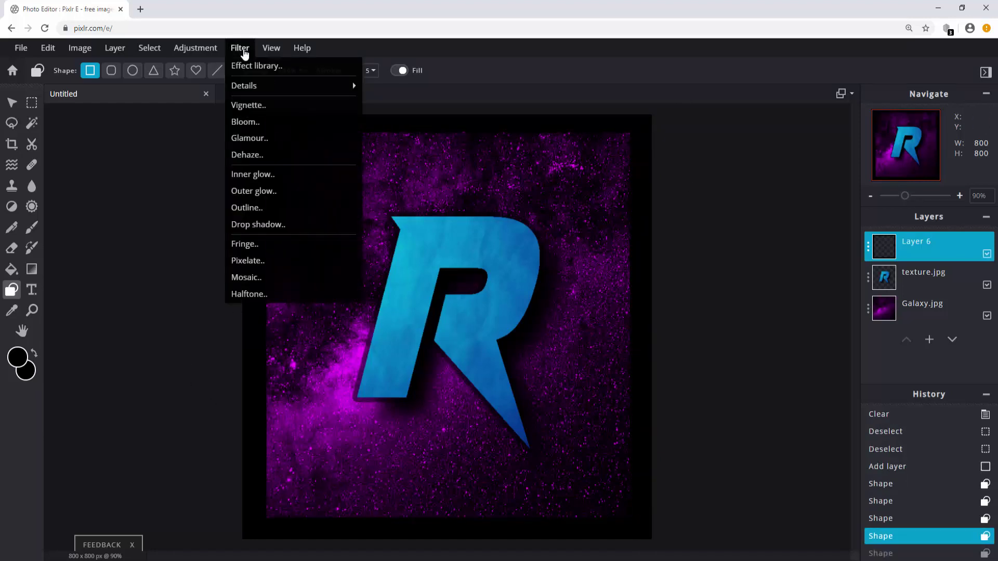
{"action": "mouse_move", "coordinate": [267, 87]}
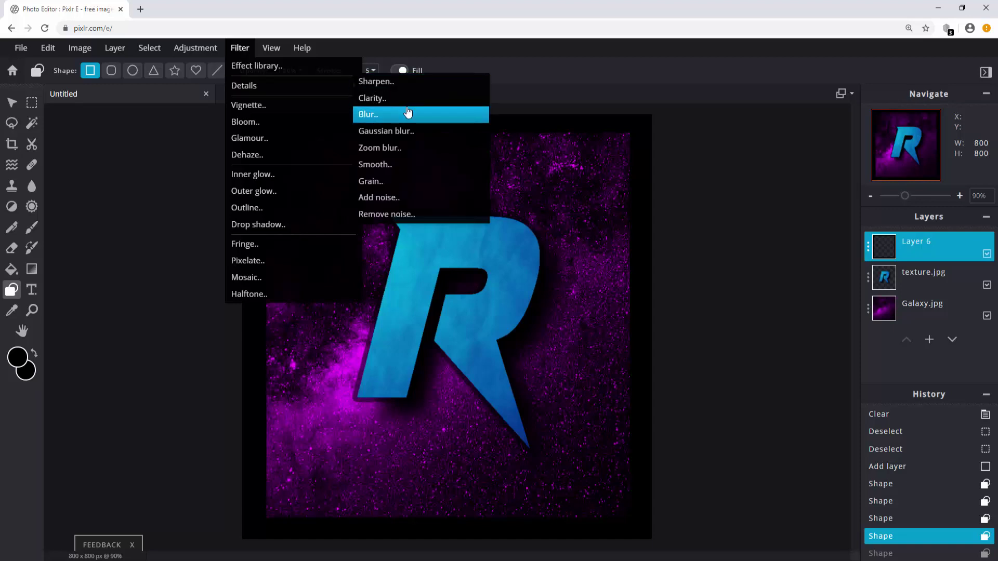
{"action": "left_click", "coordinate": [408, 112]}
{"action": "left_click_drag", "start_coordinate": [638, 290], "coordinate": [894, 300]}
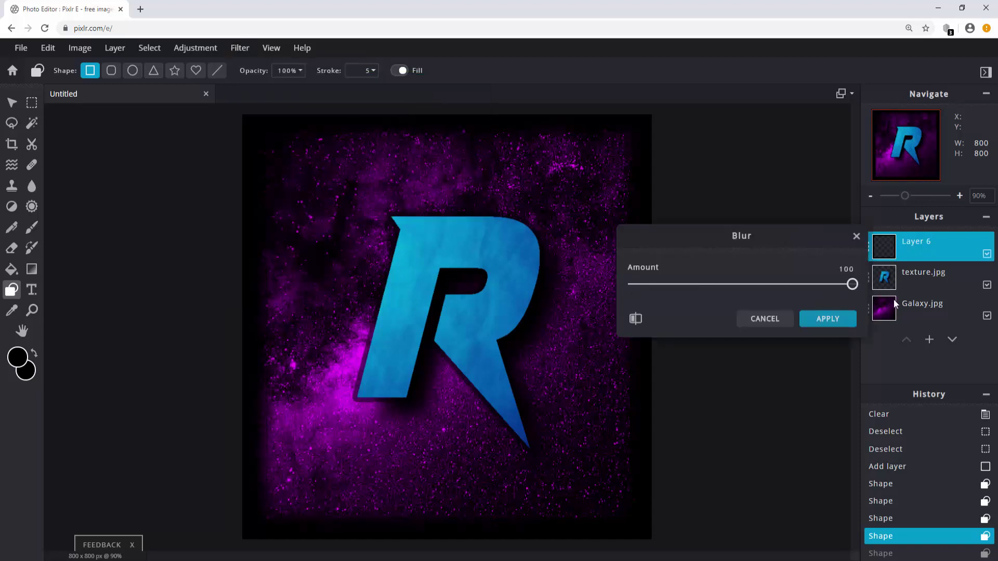
{"action": "left_click", "coordinate": [827, 325]}
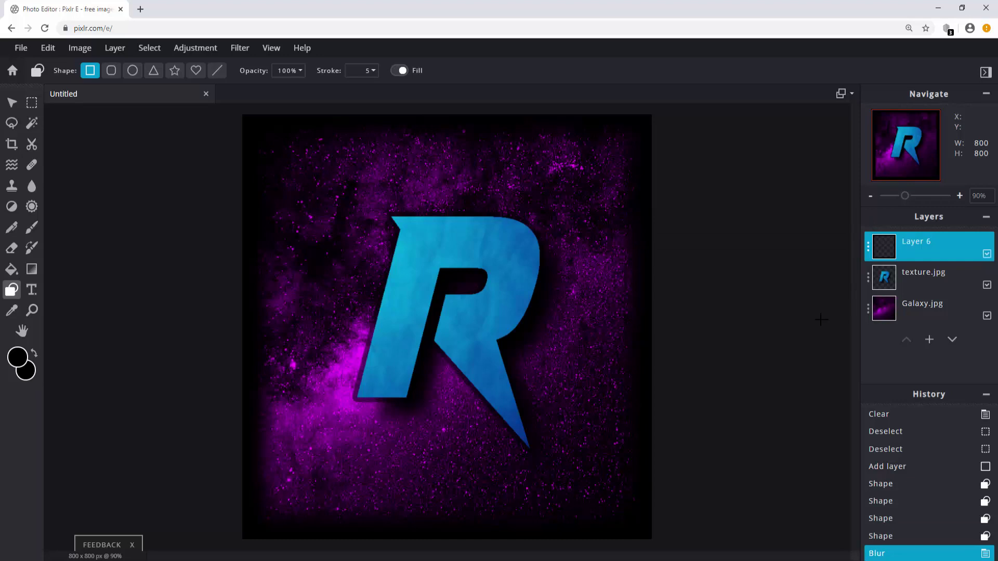
{"action": "scroll", "coordinate": [712, 387], "scroll_direction": "down", "scroll_amount": 1}
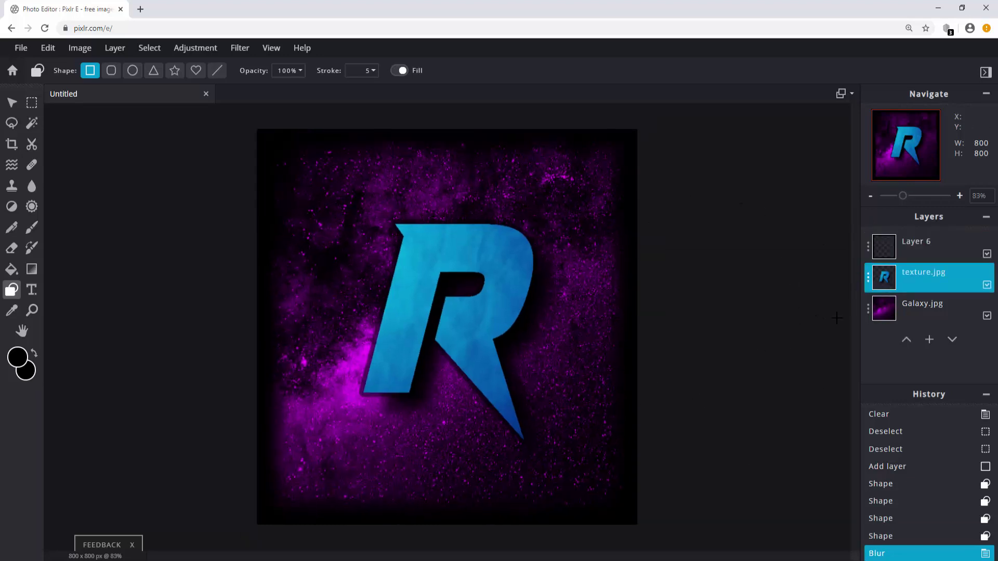
Step: Download the logo as 'Youtube Logo', a JPG at 100% quality
{"action": "left_click", "coordinate": [23, 50]}
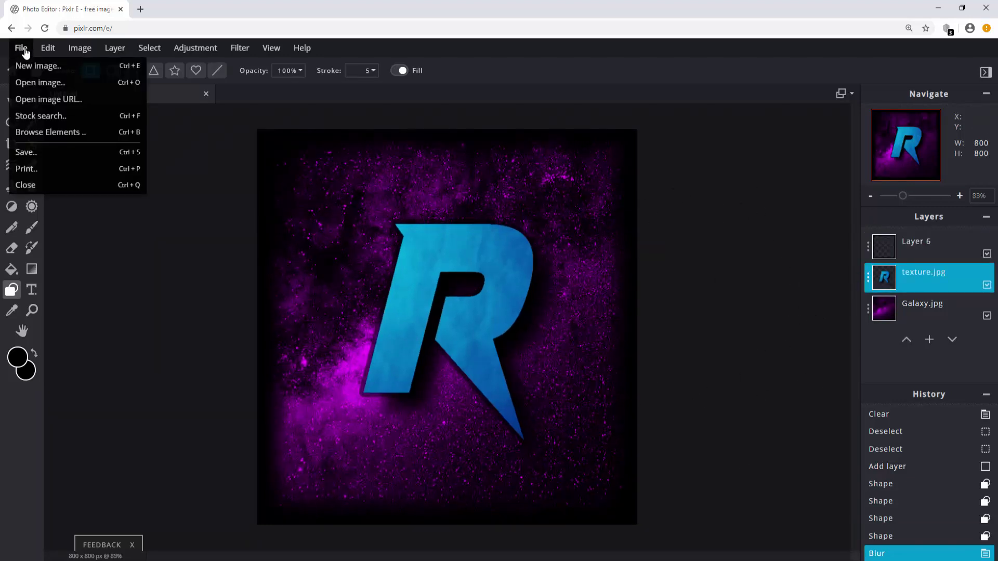
{"action": "left_click", "coordinate": [33, 151]}
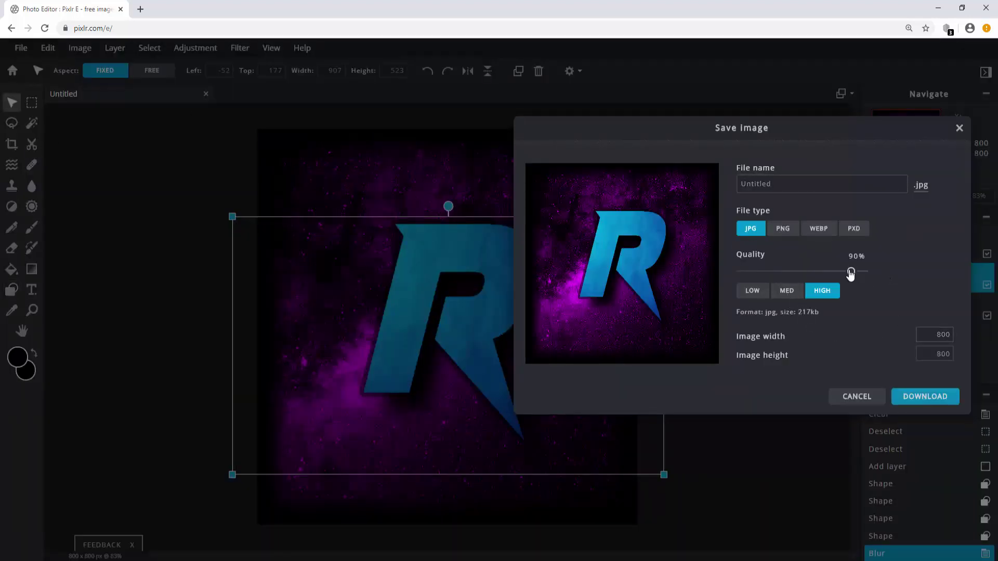
{"action": "left_click_drag", "start_coordinate": [850, 270], "coordinate": [906, 274]}
{"action": "left_click", "coordinate": [835, 183]}
{"action": "type", "text": "Youtu"}
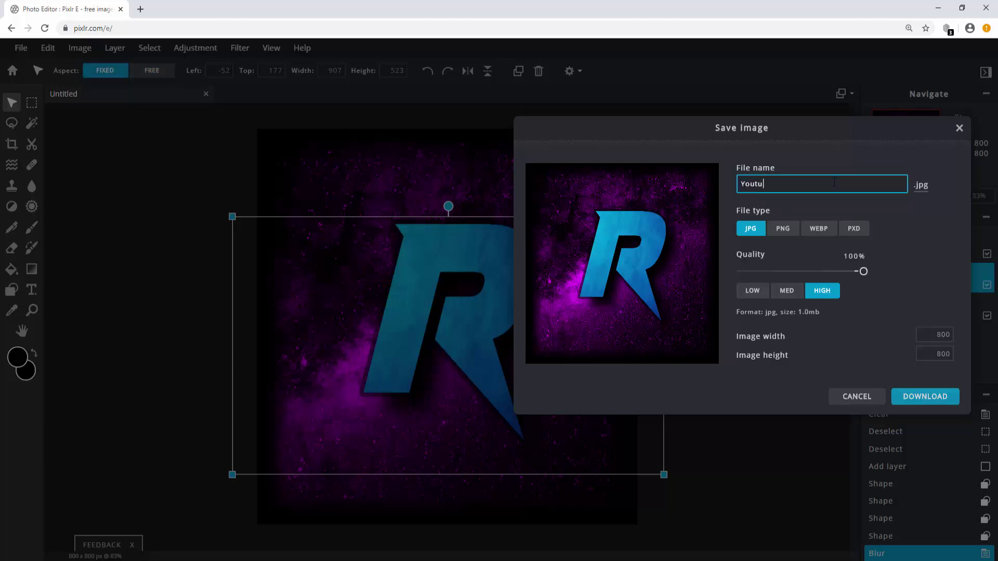
{"action": "type", "text": "be Logo"}
{"action": "left_click", "coordinate": [924, 230]}
{"action": "left_click", "coordinate": [917, 397]}
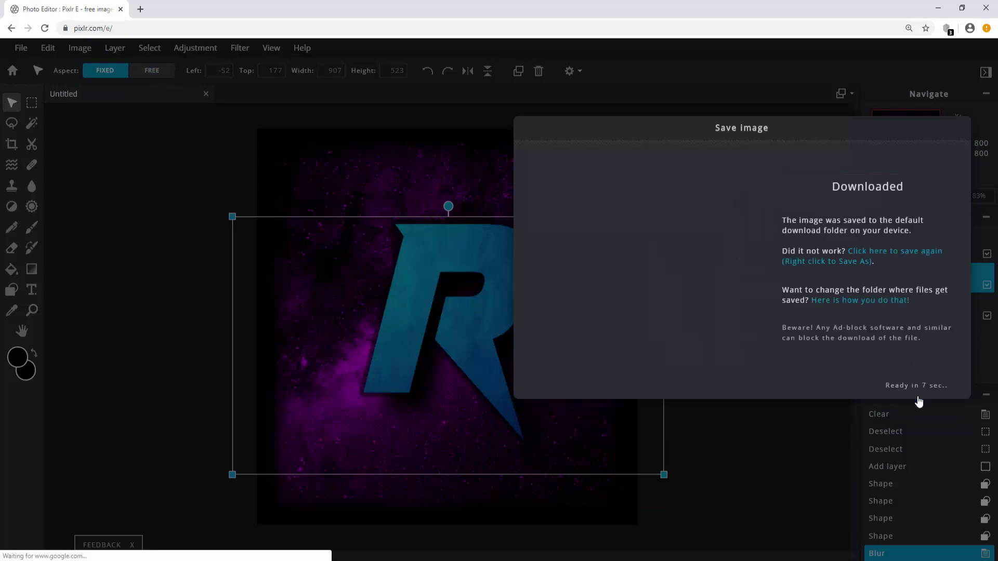